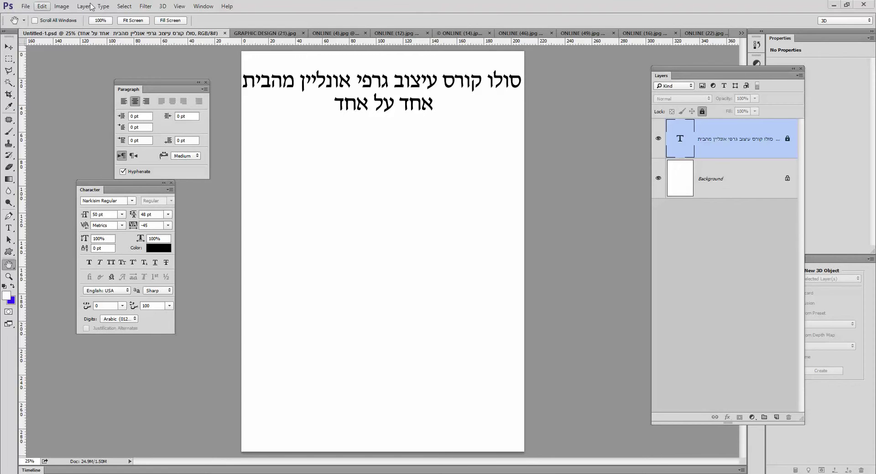
click(26, 6)
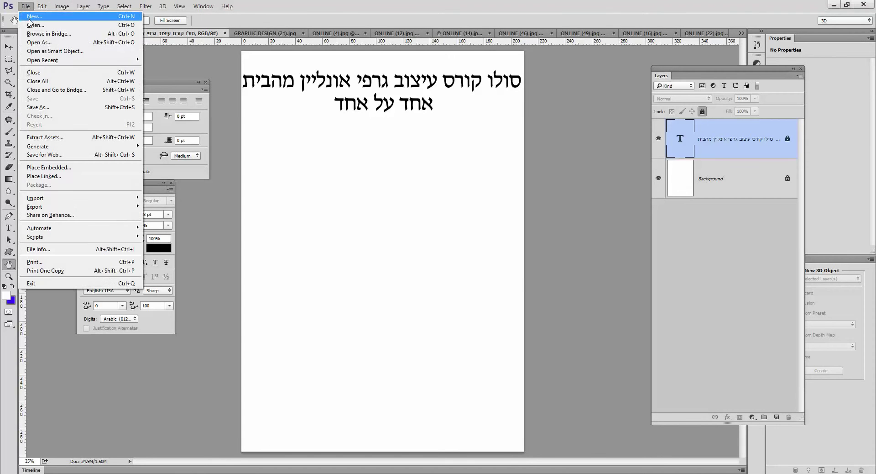
click(33, 16)
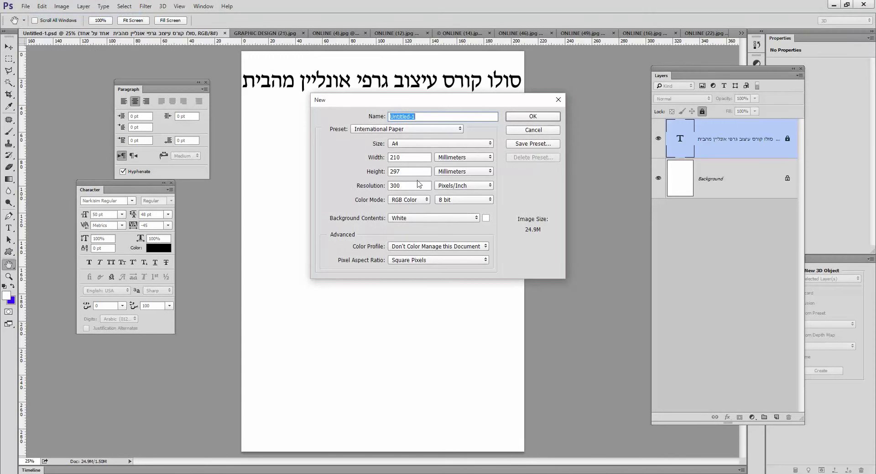
click(529, 132)
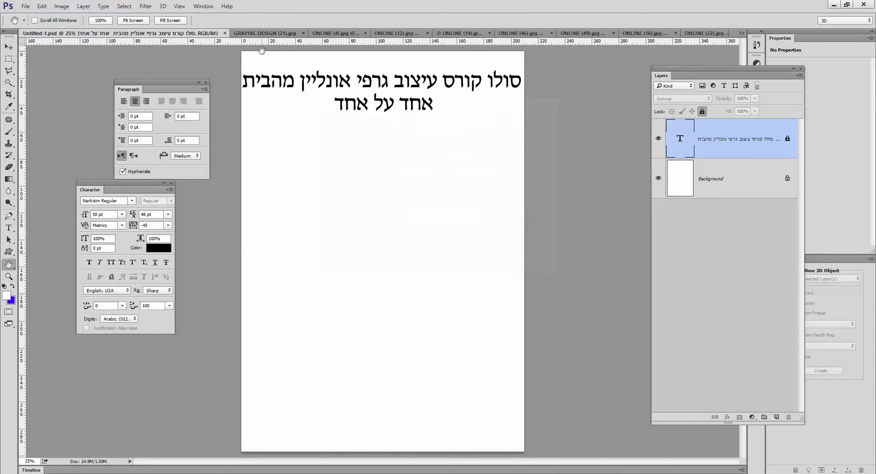
click(264, 33)
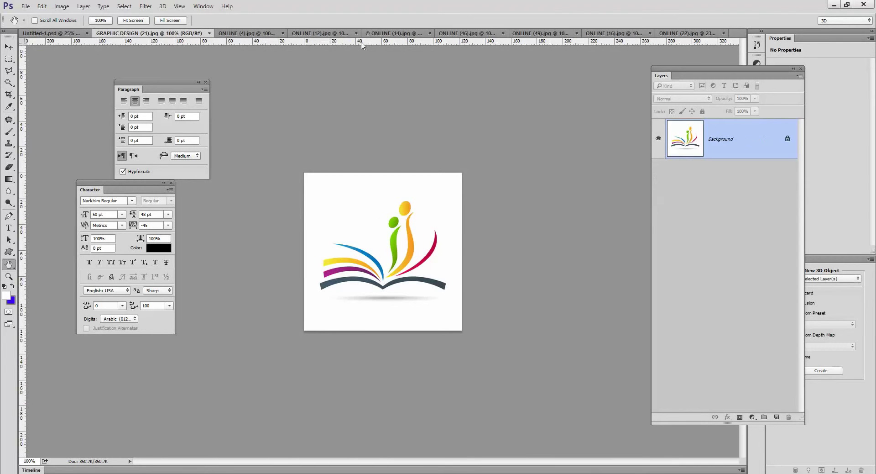
click(247, 33)
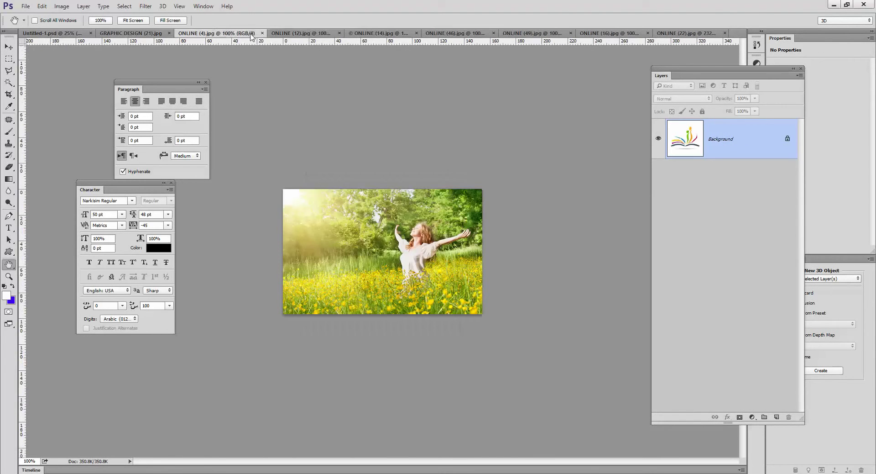
click(41, 34)
click(26, 6)
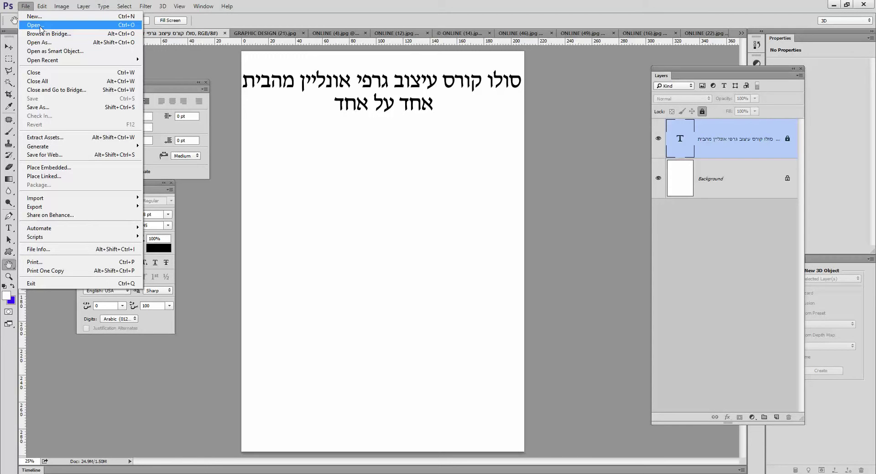
click(313, 217)
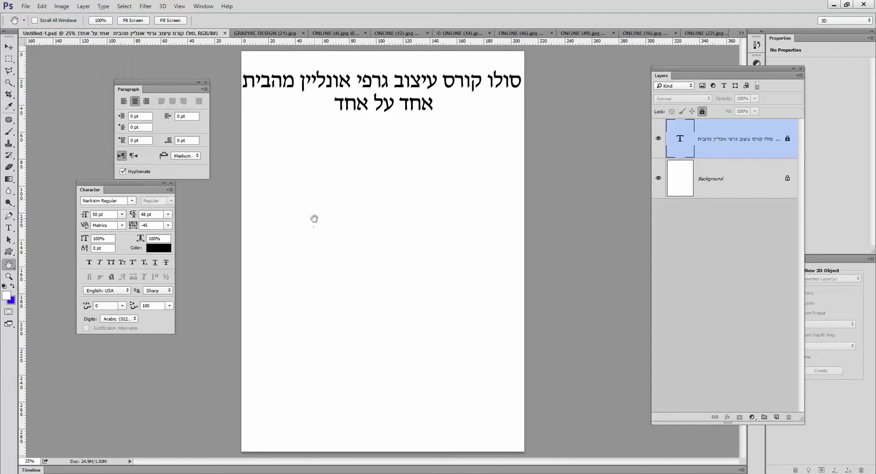
Tile all open documents so they are visible together, and close the floating Paragraph and Character panels
click(203, 6)
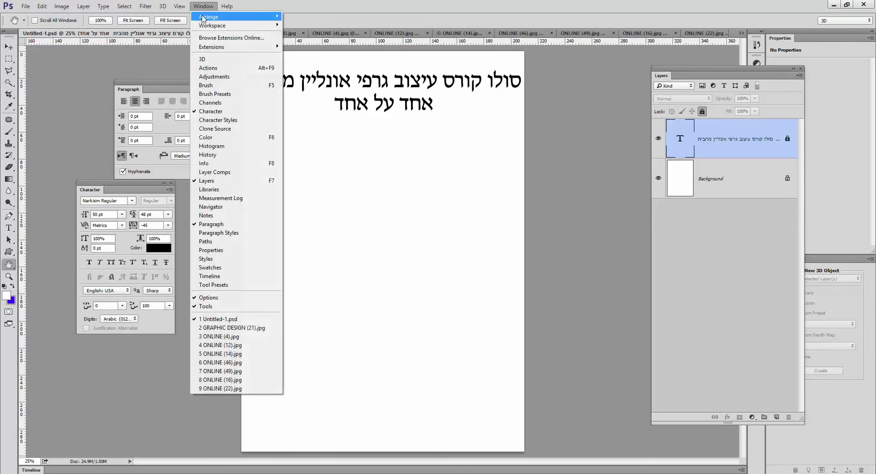
mouse_move(220, 21)
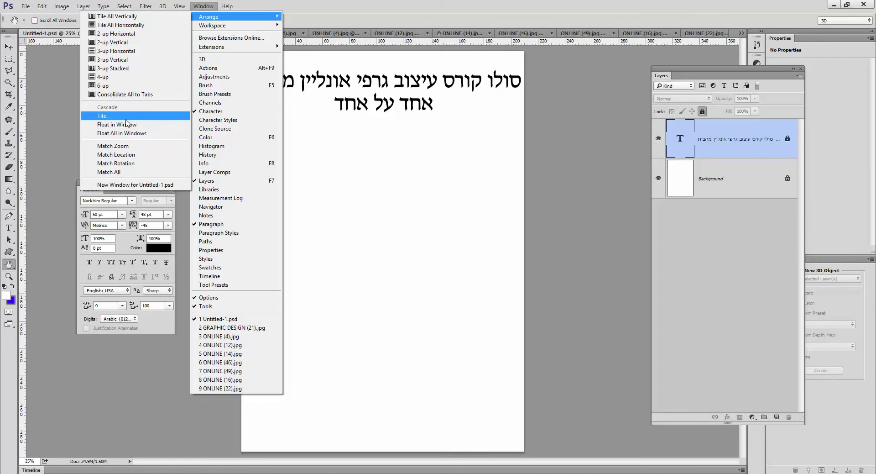
click(130, 133)
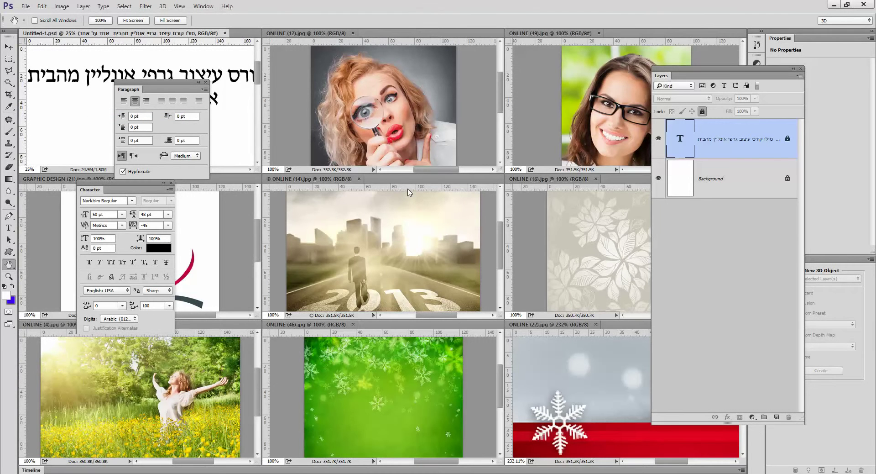
click(206, 82)
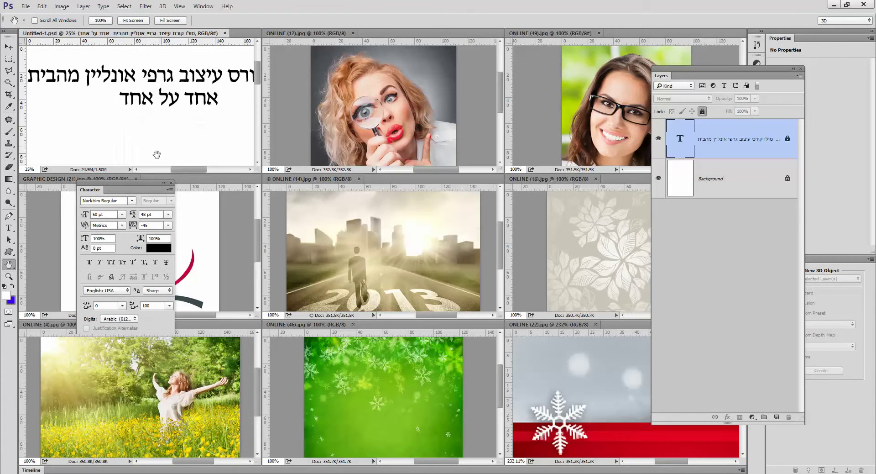
click(171, 182)
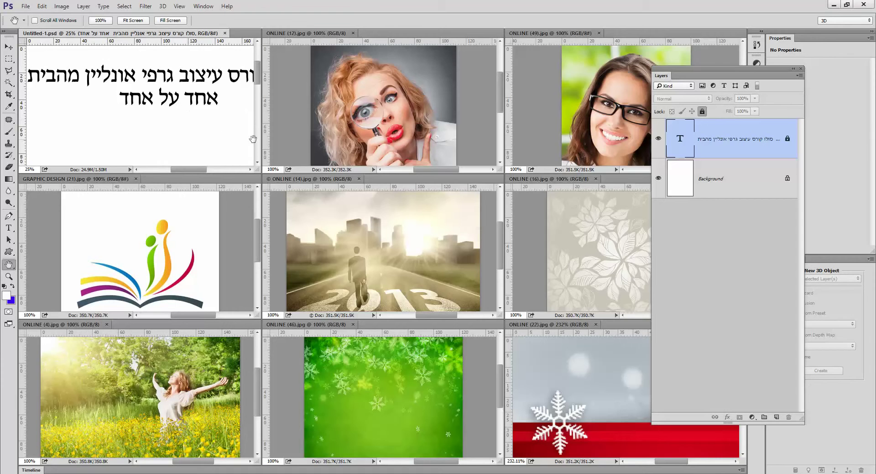
Copy images ONLINE (12), (49), (14), (16), (46), (22) and GRAPHIC DESIGN (21) into Untitled-1.psd, placing them below the heading
click(8, 46)
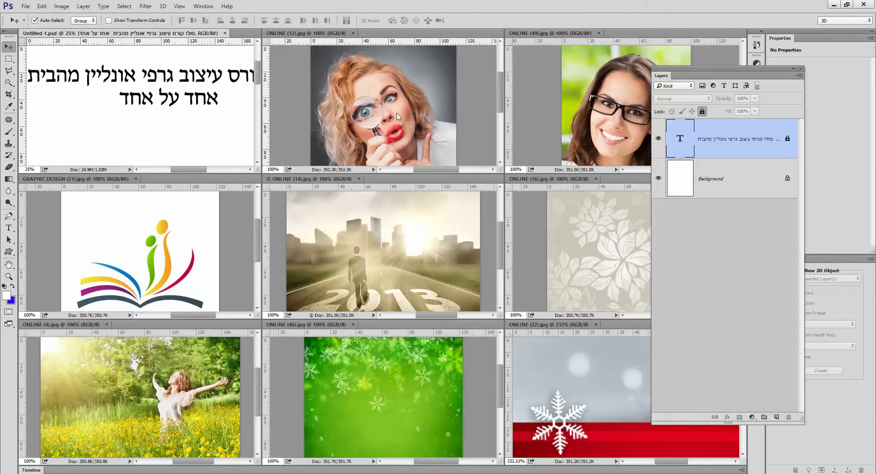
drag(399, 116, 176, 135)
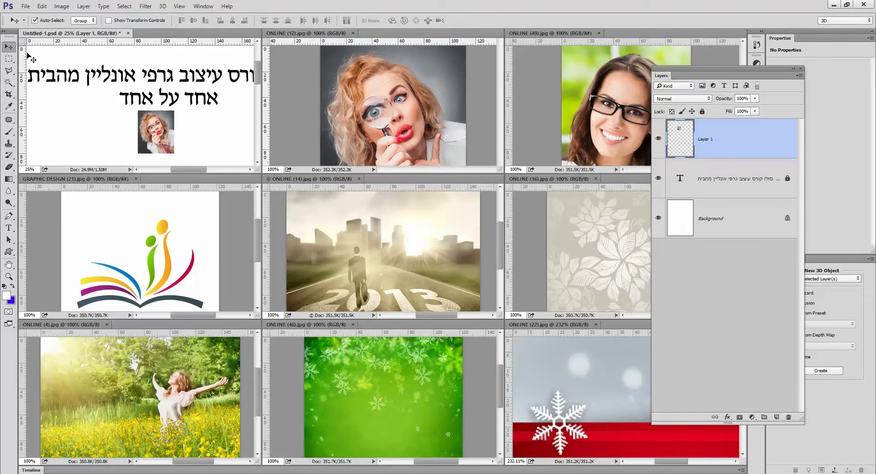
drag(594, 104, 107, 133)
drag(137, 255, 155, 118)
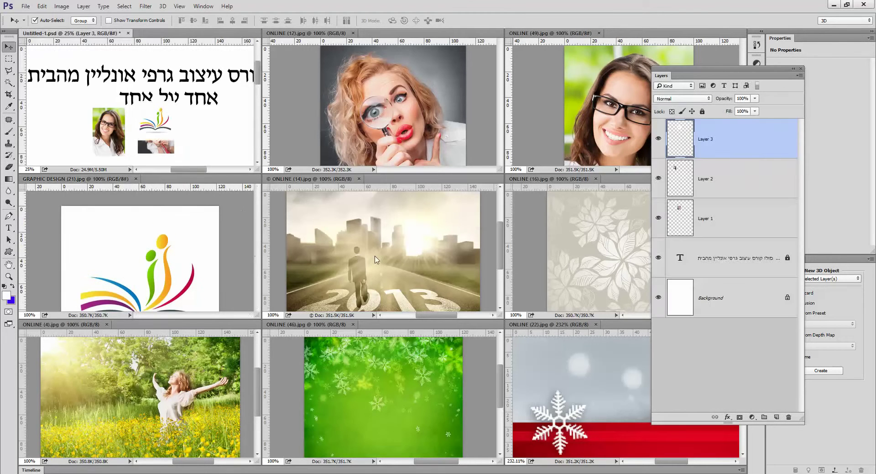
drag(375, 259, 160, 146)
drag(573, 239, 185, 137)
drag(396, 450, 169, 158)
drag(563, 365, 169, 157)
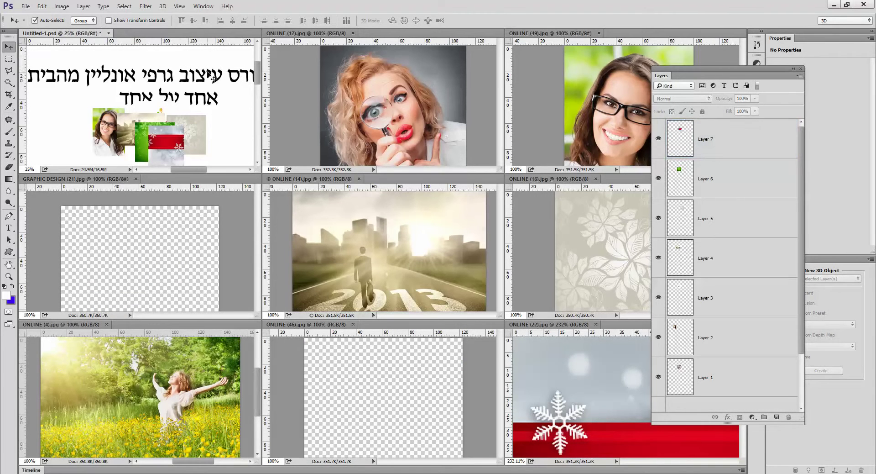
Consolidate all tiled documents back into tabs with Untitled-1.psd in front
click(203, 6)
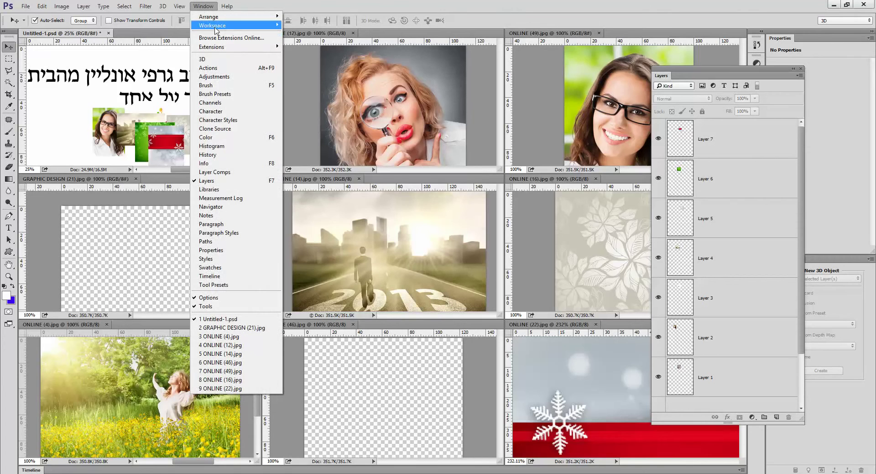
mouse_move(217, 27)
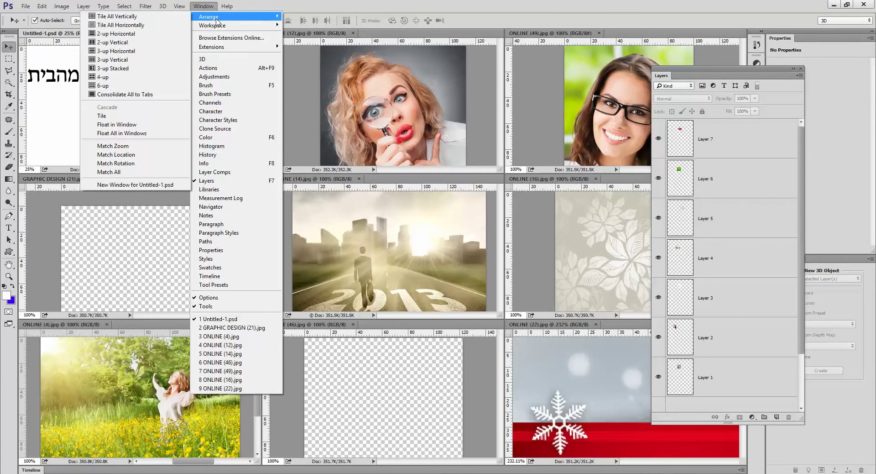
click(163, 95)
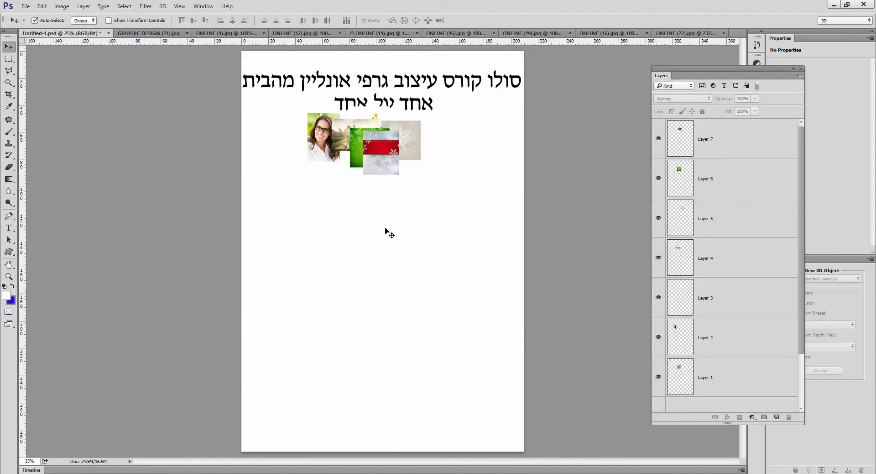
Move the red snowflake image and the green snowflake image out of the stack onto the empty area of the page
drag(372, 171, 305, 341)
drag(369, 159, 359, 277)
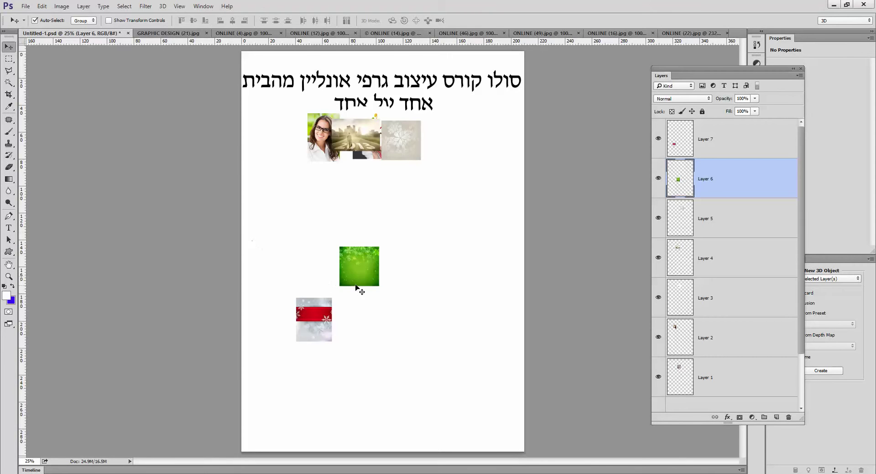
drag(312, 302, 305, 222)
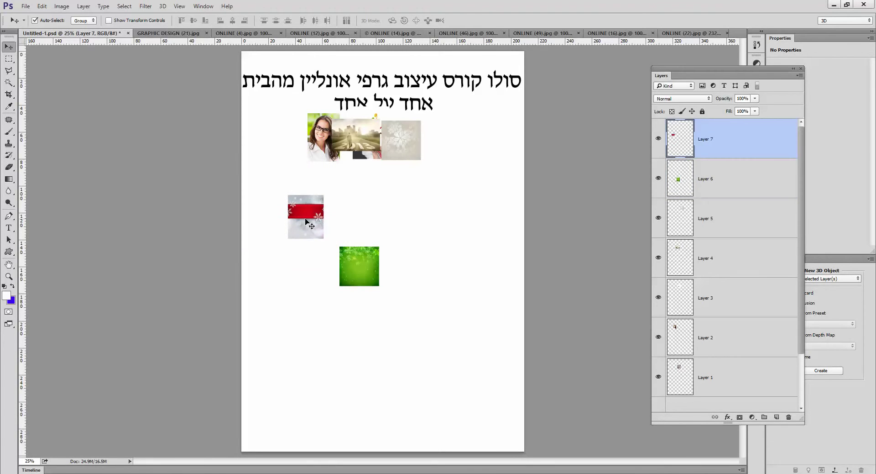
Free-transform the red snowflake image on Layer 7 so it stretches over the whole page as a background
key(ctrl)
key(ctrl+t)
drag(323, 195, 524, 52)
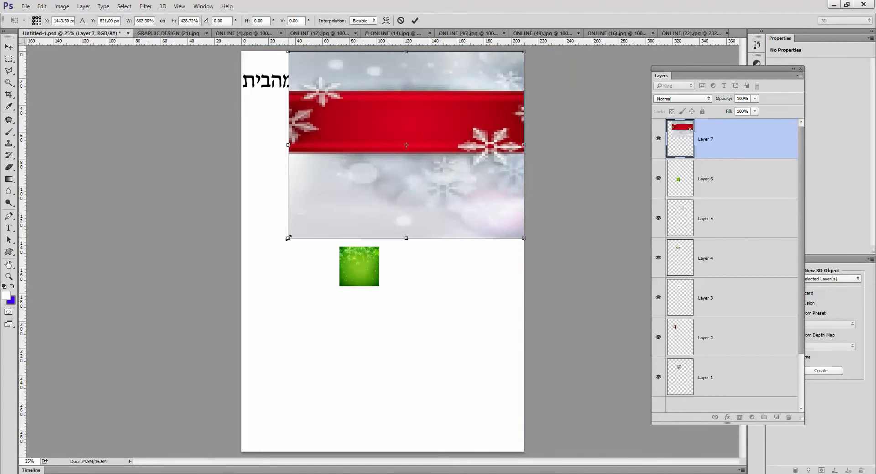
drag(288, 238, 238, 453)
key(Return)
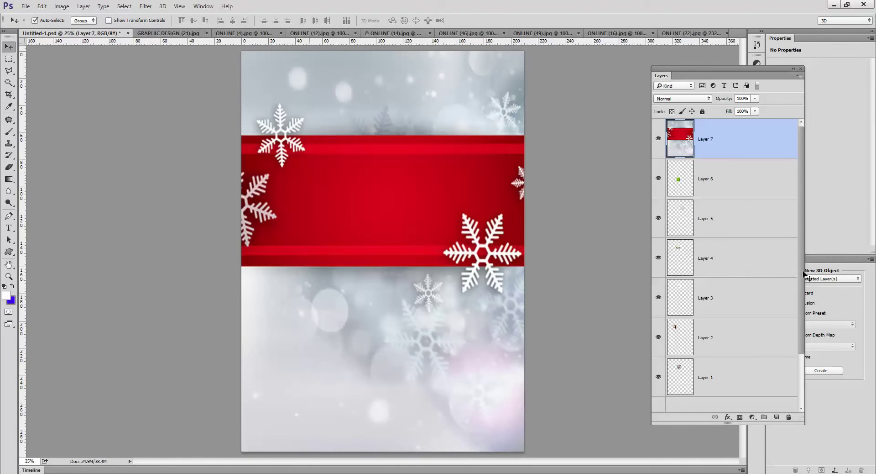
Move the Hebrew heading text layer to the top of the layer stack, above Layer 7
scroll(785, 370, down, 2)
drag(762, 368, 736, 145)
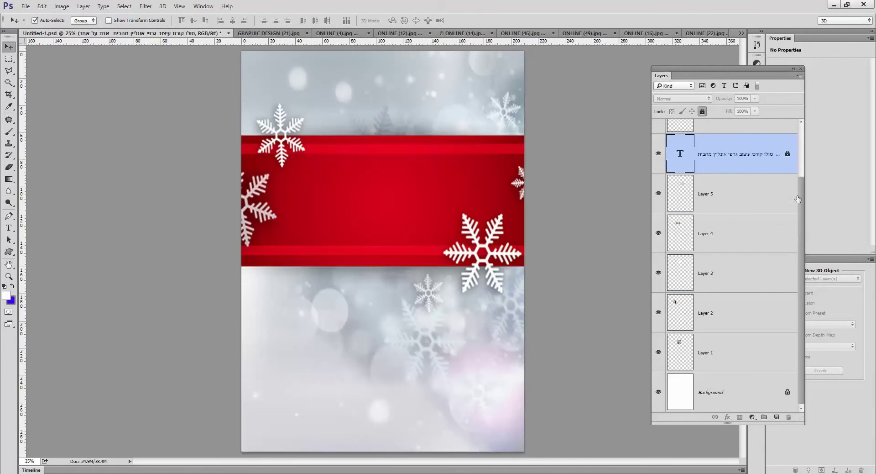
scroll(754, 123, up, 2)
click(754, 124)
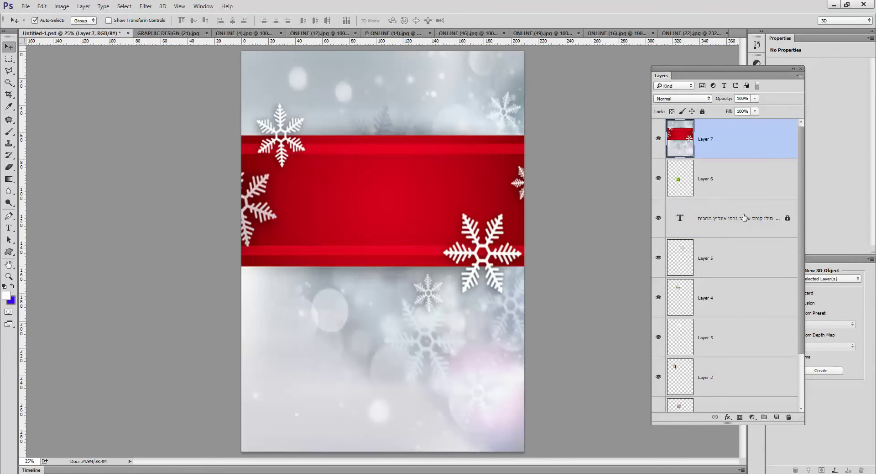
click(721, 218)
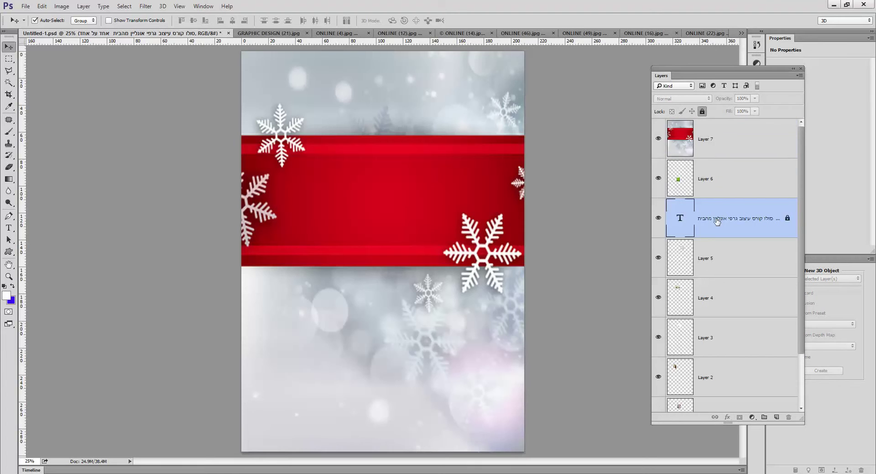
drag(721, 218, 719, 129)
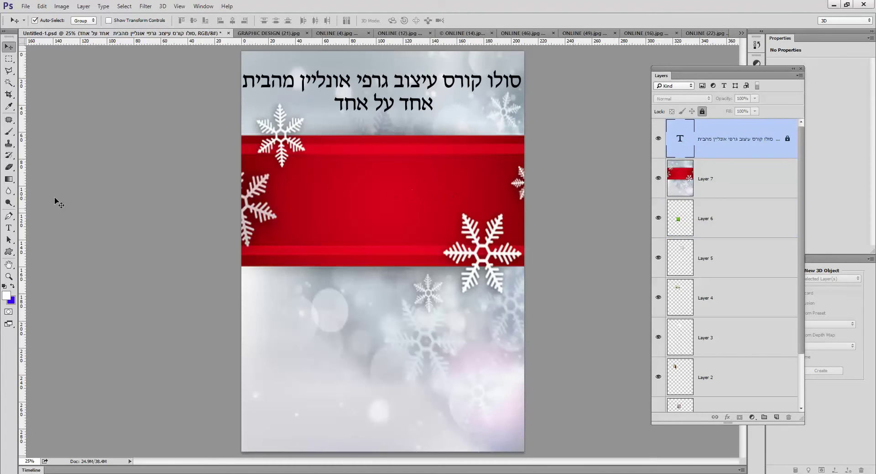
Add a new text line reading "דגדגדגדג" on the red band
click(9, 228)
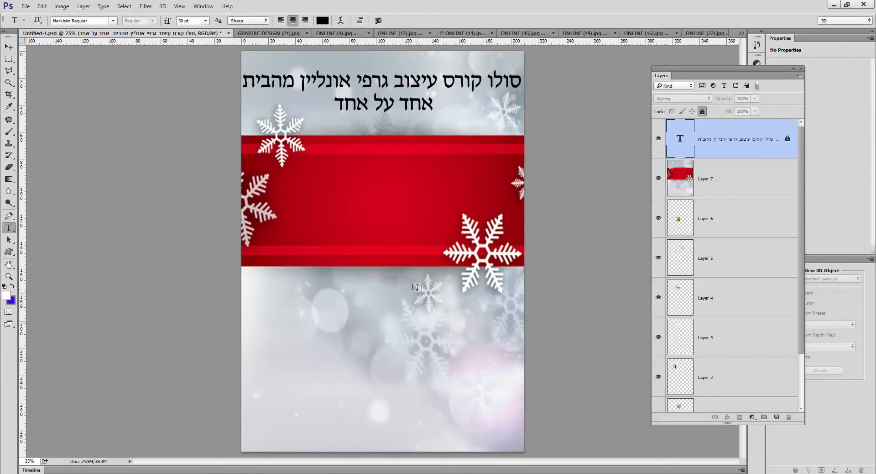
click(441, 184)
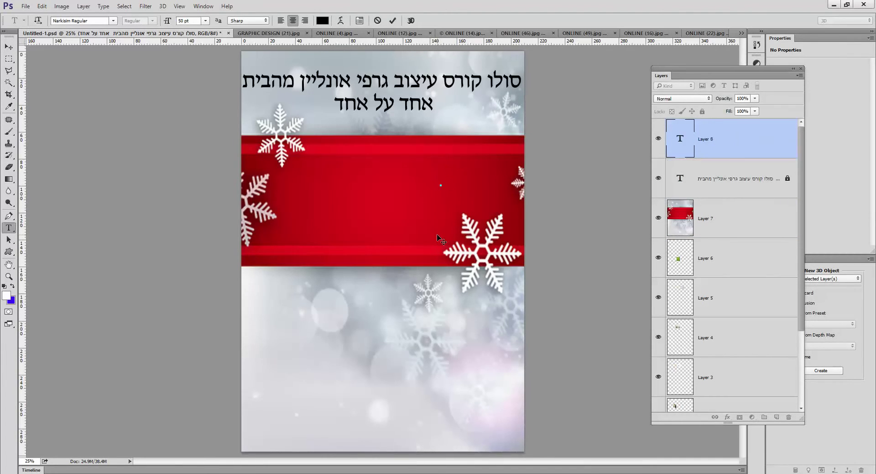
text(דגדגדגדג)
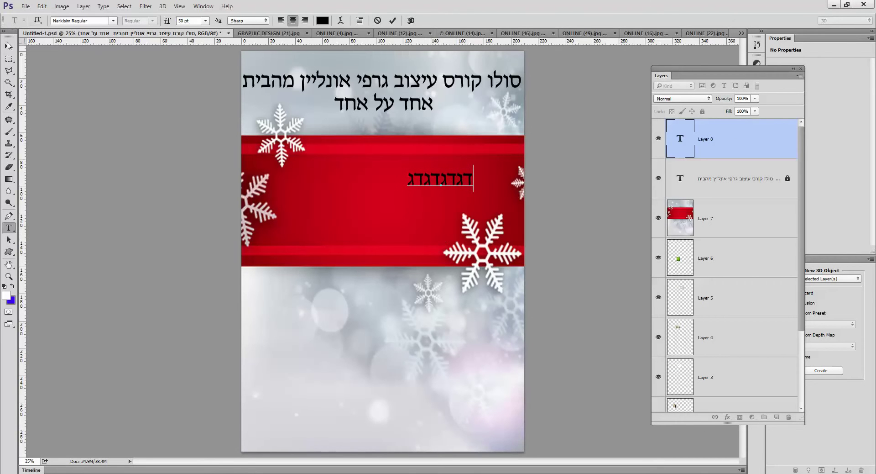
Free-transform the text on the red band to about 258% width and 245% height
click(8, 46)
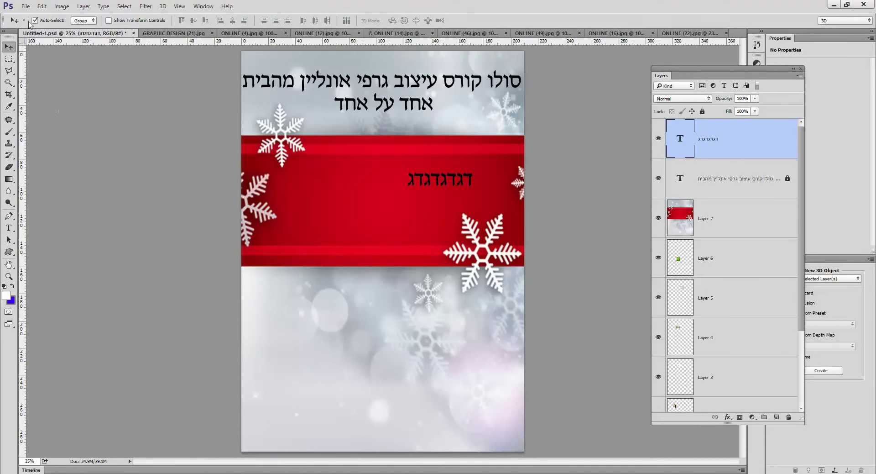
click(41, 6)
click(67, 185)
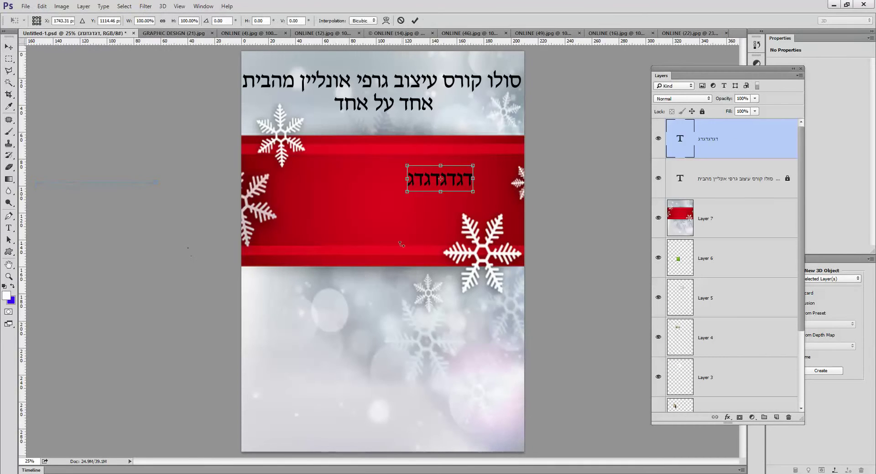
drag(407, 192, 303, 218)
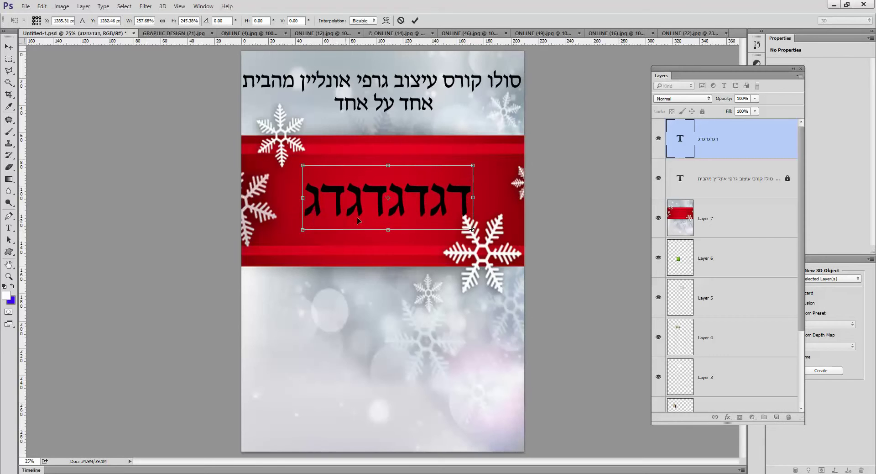
key(Return)
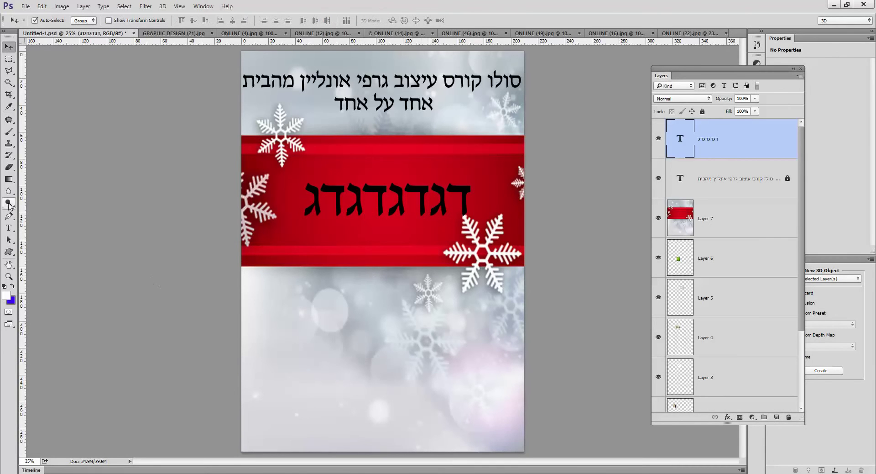
Add a 50 pt text line reading "כעכעכעכעכע" in the pale area below the red band
click(8, 227)
click(413, 350)
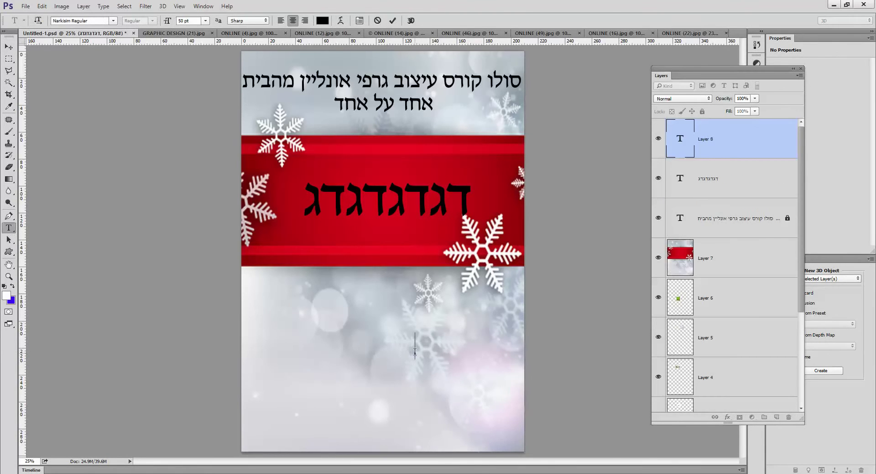
text(כעבכעבכעבכעבכע)
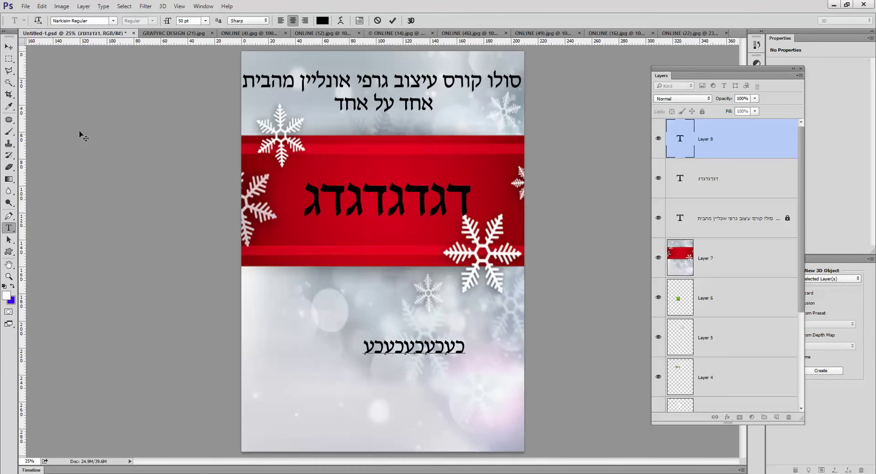
click(8, 47)
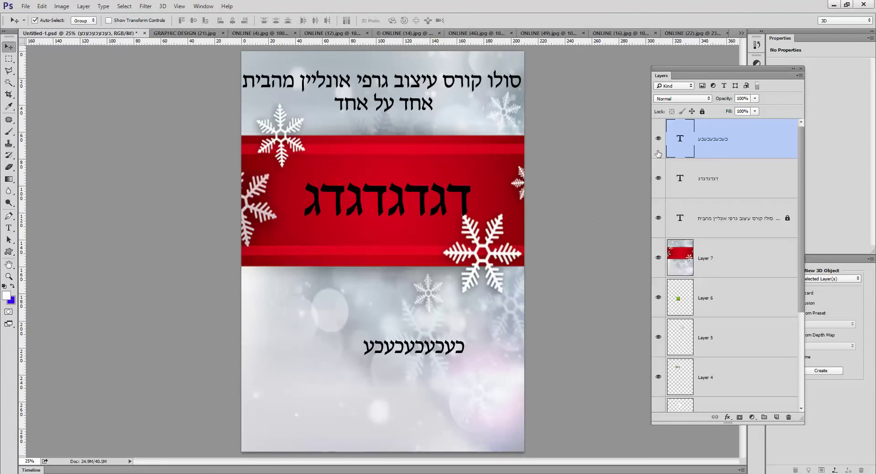
Show the Styles panel and place it as a separate floating panel beside the page, away from the layers
click(197, 10)
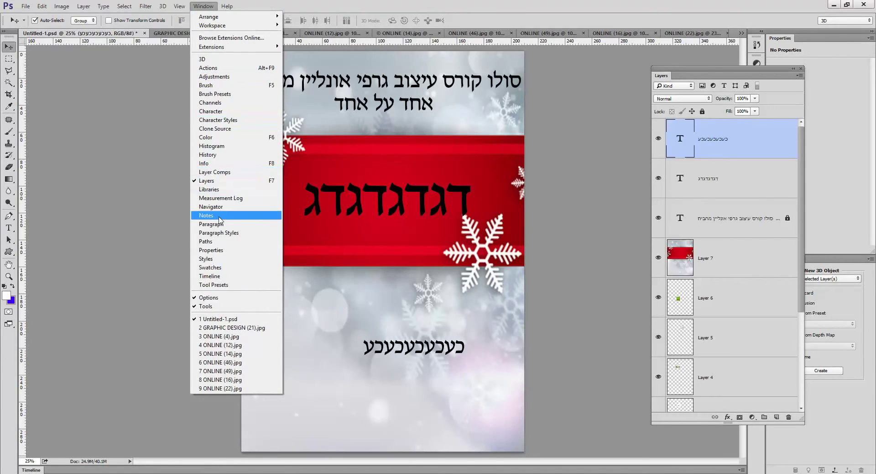
click(224, 258)
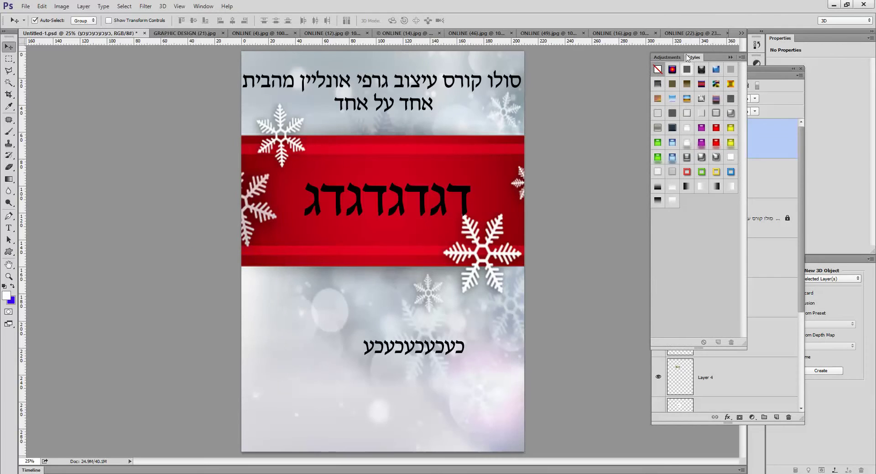
drag(694, 57, 66, 86)
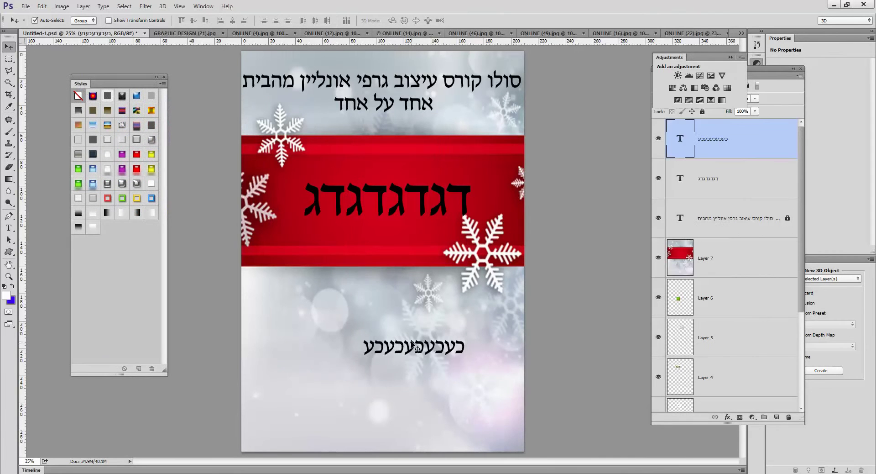
Free-transform the text below the red band to about 201% width and 320% height and reposition it there
drag(413, 351, 369, 370)
key(ctrl+t)
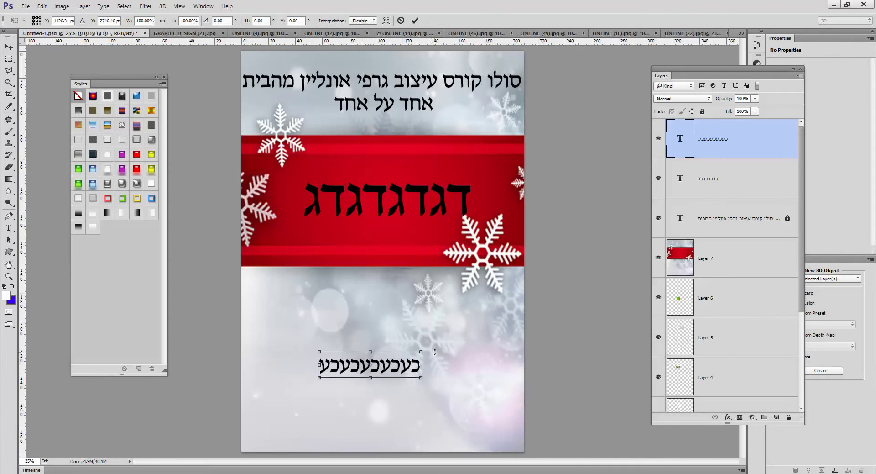
drag(421, 351, 524, 294)
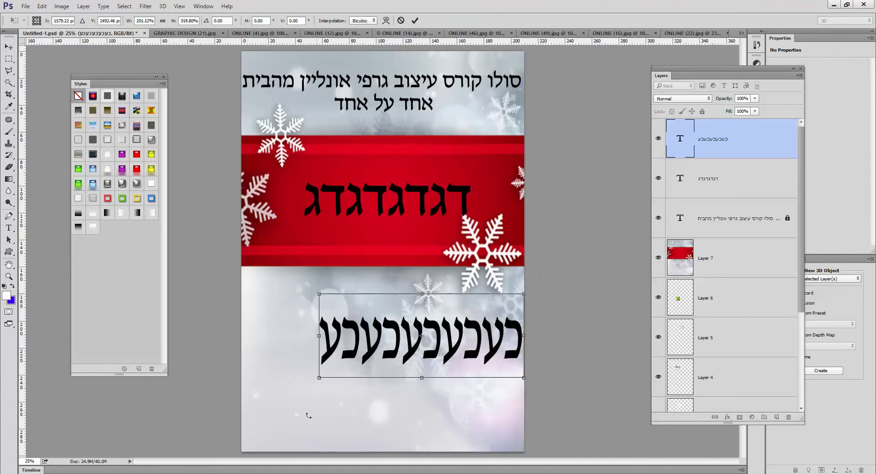
drag(281, 412, 269, 403)
double_click(335, 382)
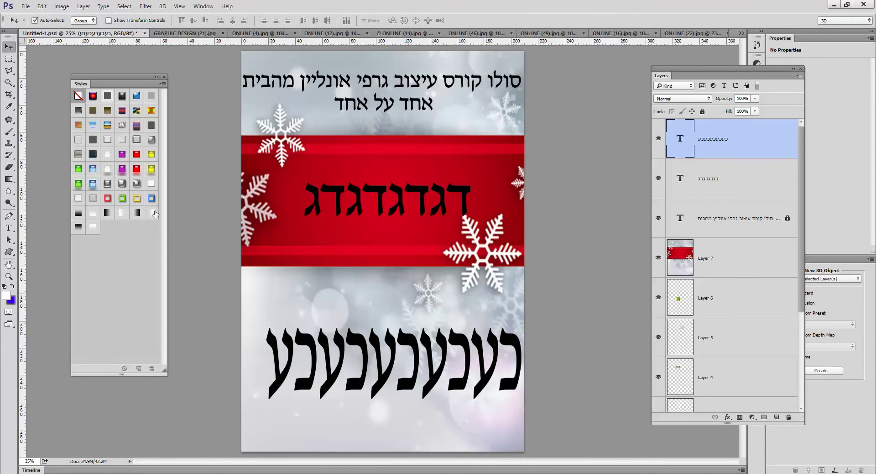
Try metallic, purple and red preset layer styles on the enlarged lower text, ending with the glossy yellow style
click(136, 184)
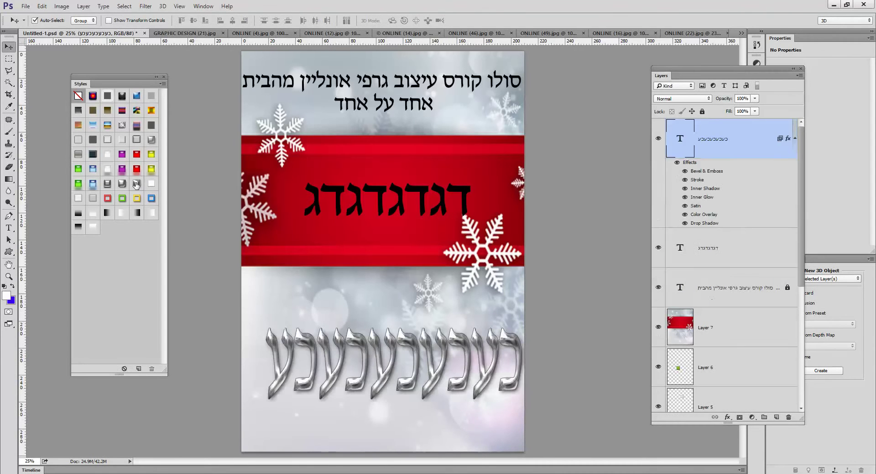
click(108, 183)
click(122, 169)
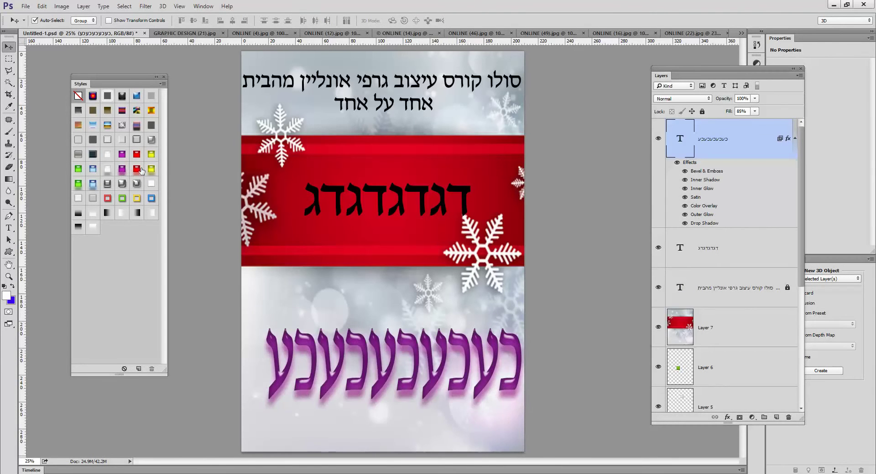
click(139, 170)
click(150, 169)
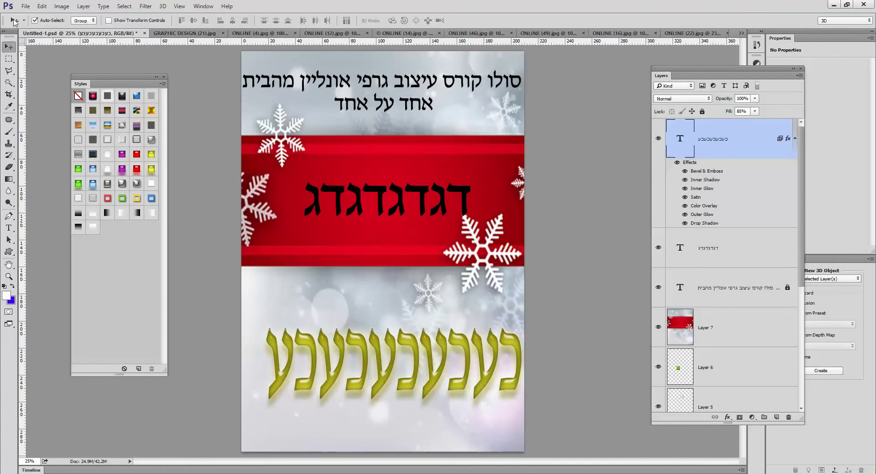
click(25, 7)
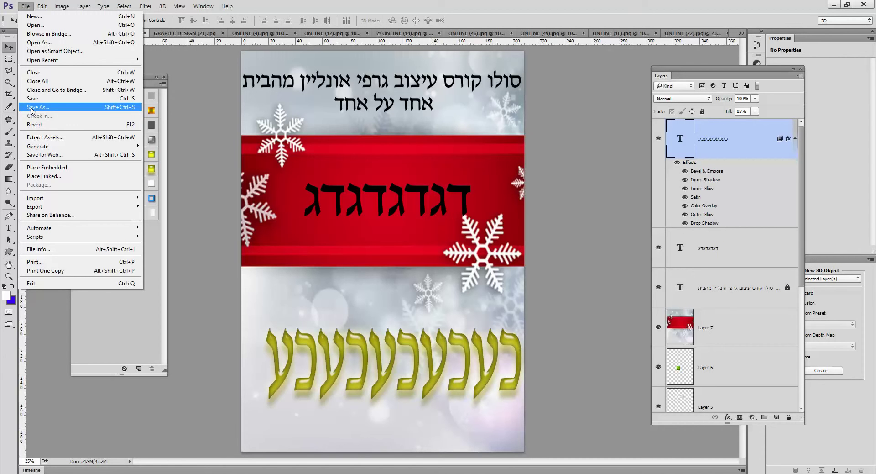
click(382, 209)
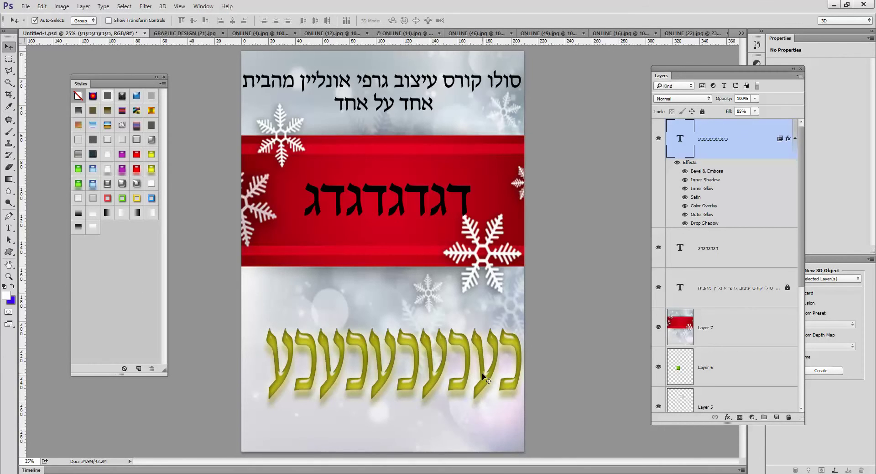
Insert extra Hebrew letters into the middle of the yellow styled text line
click(9, 228)
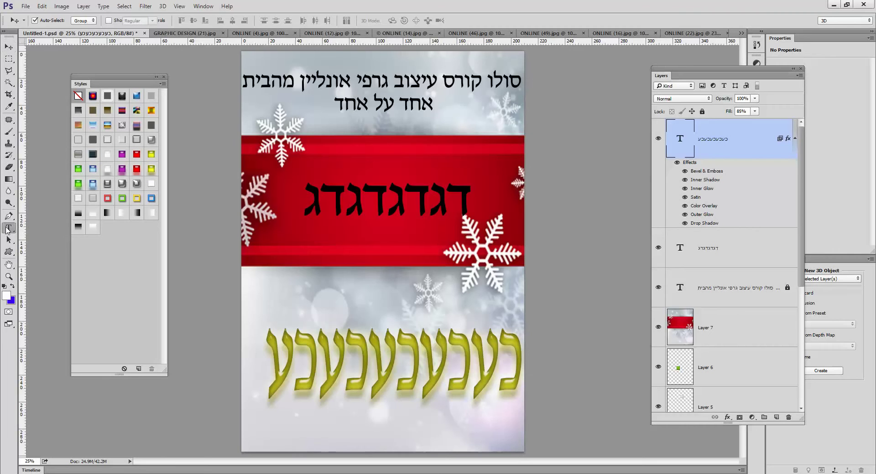
click(405, 295)
text(גכג)
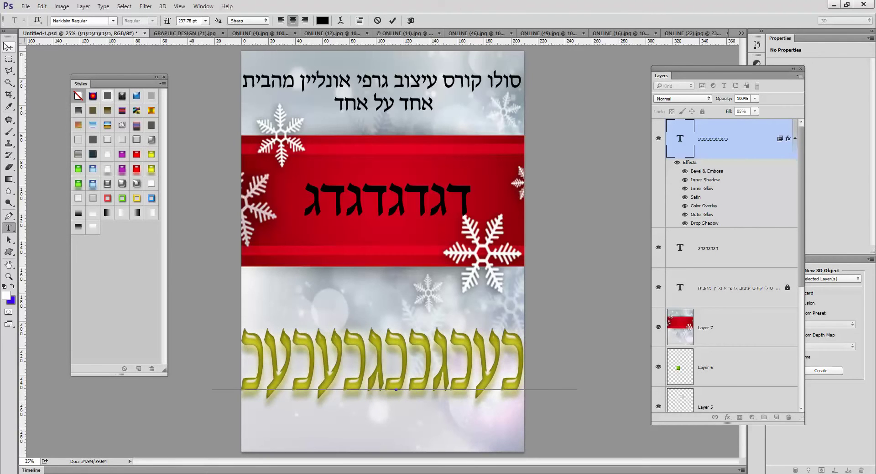
click(8, 46)
Add a small text line reading "כגכגכג" and position it on the red band just below the large text, nudging the large text sideways
click(8, 228)
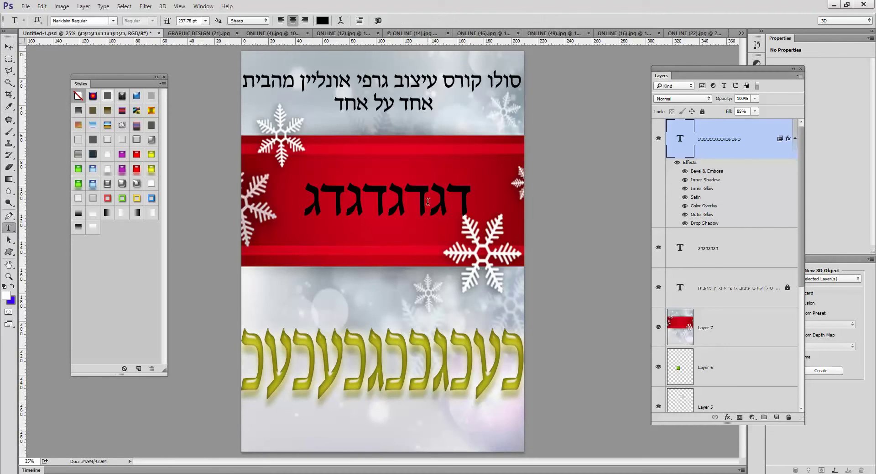
click(415, 129)
text(כגכגכג)
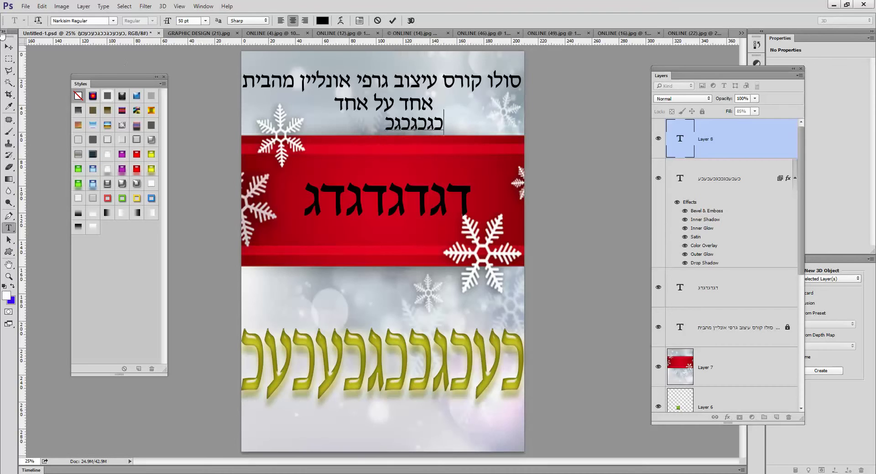
click(8, 46)
drag(401, 125, 358, 231)
drag(405, 192, 399, 192)
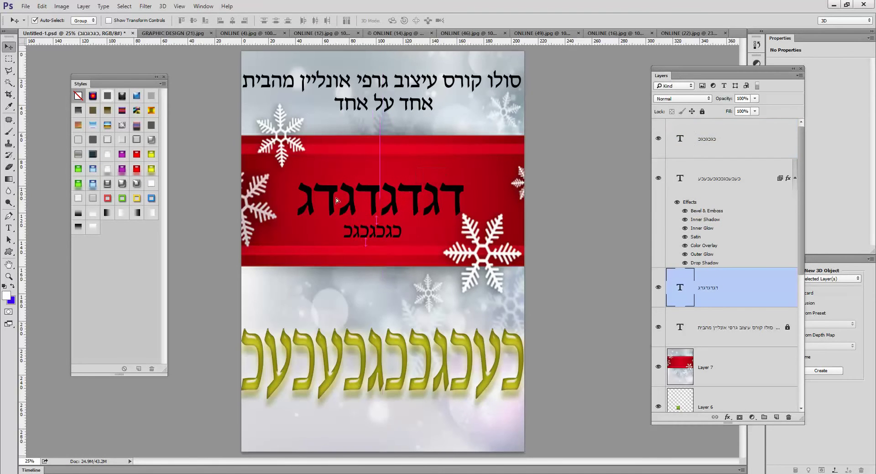
Warp the large "דגדגדגדג" text on the red band, trying the Arc style and settling on Flag
click(8, 228)
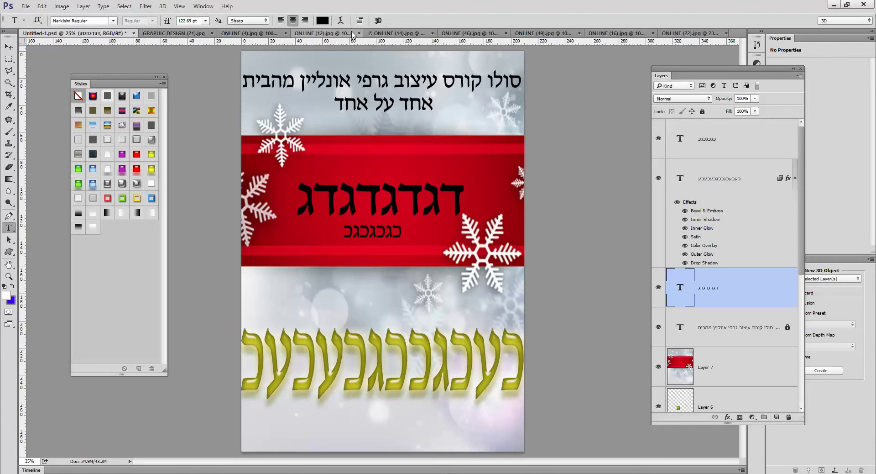
click(340, 20)
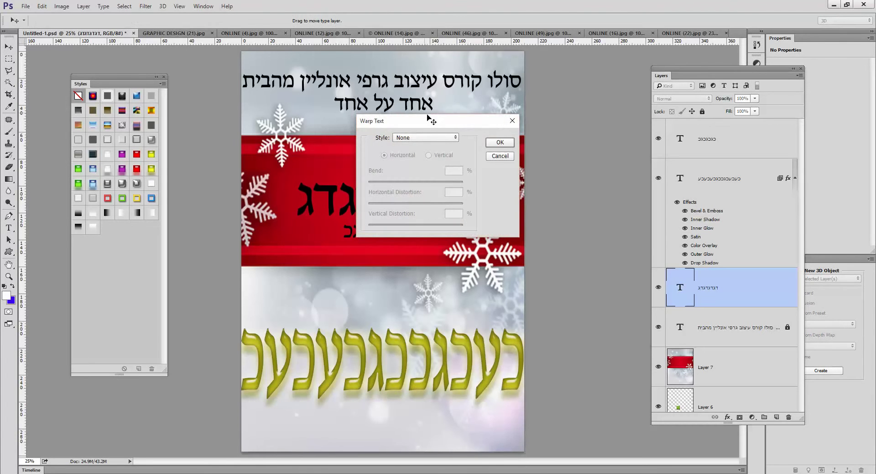
drag(429, 118, 547, 66)
click(543, 84)
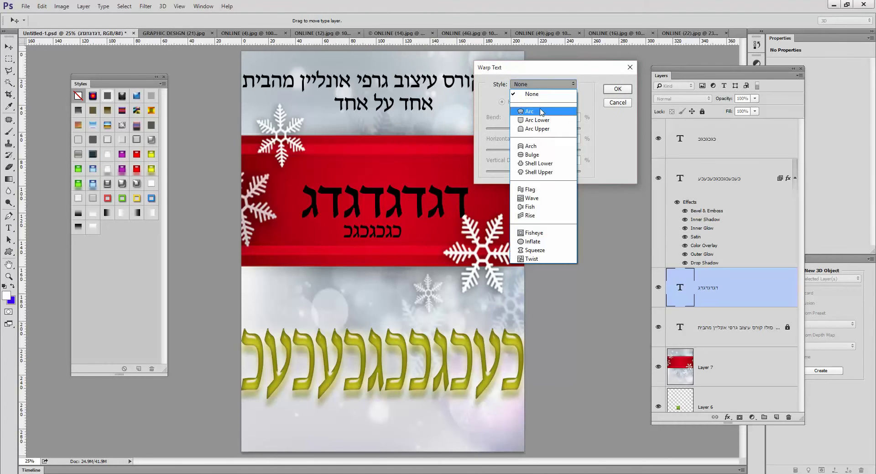
click(542, 111)
click(544, 84)
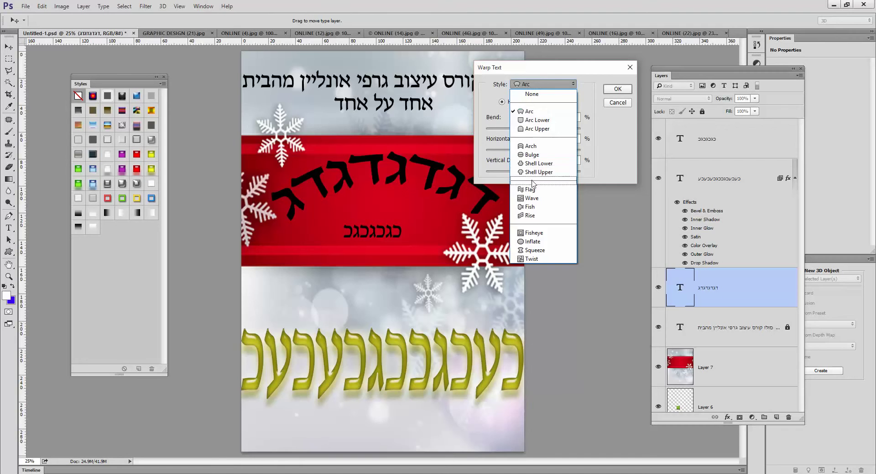
click(531, 189)
click(617, 91)
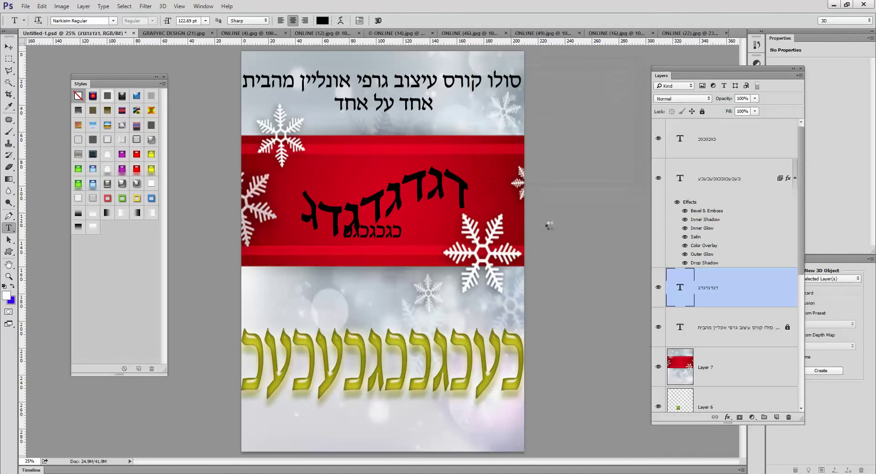
Delete the small text, the yellow styled text and the warped text layers, keeping only the locked Hebrew heading
click(716, 135)
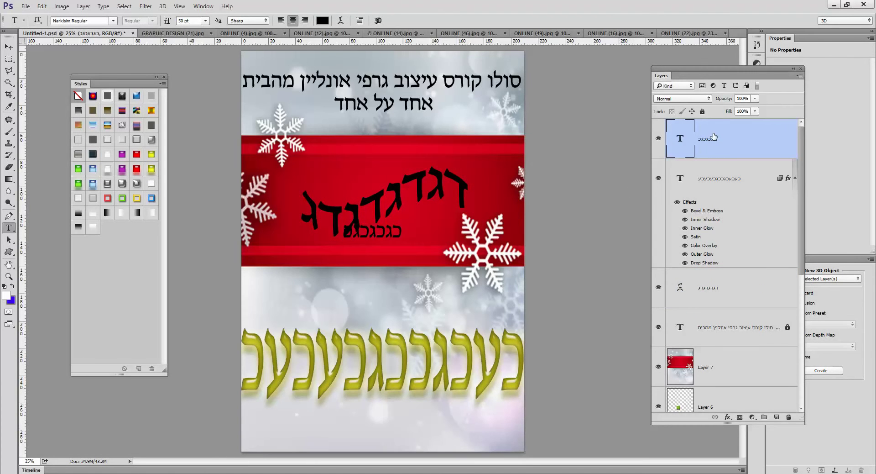
key(Delete)
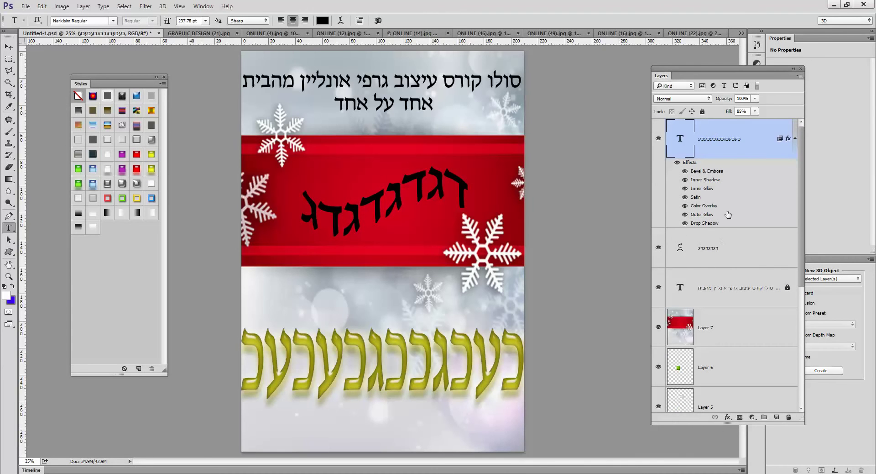
key(Delete)
scroll(728, 246, down, 3)
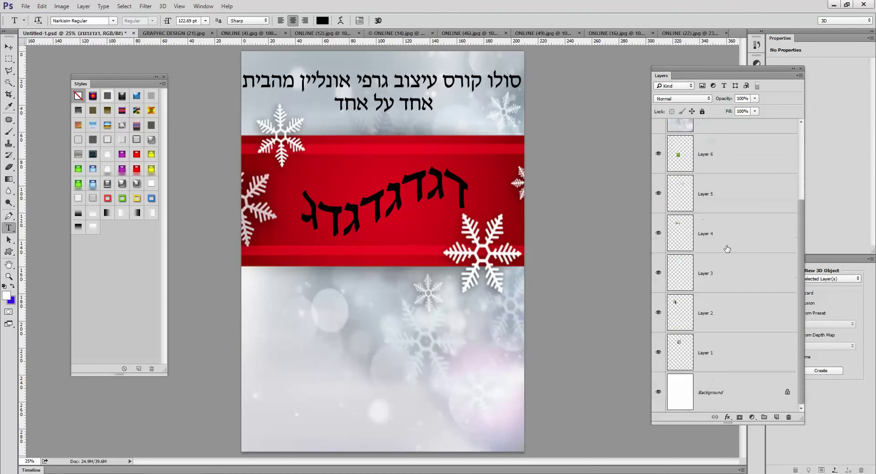
click(8, 47)
key(Delete)
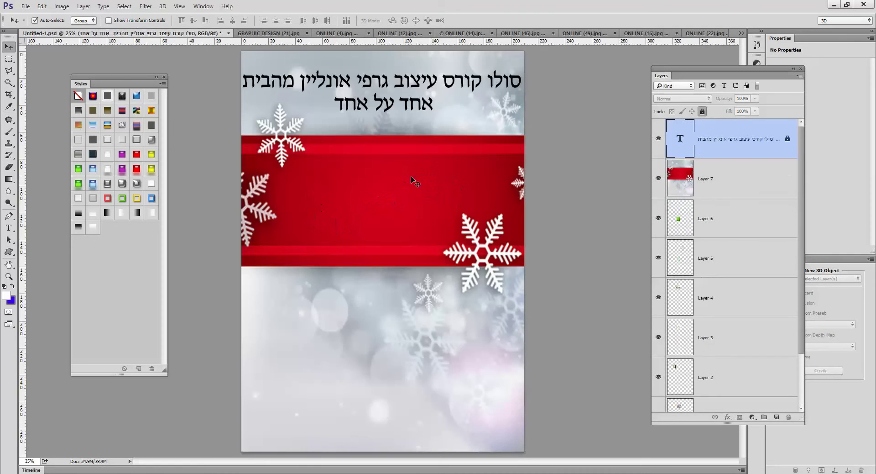
Move green Layer 6 directly above Layer 7 and free-transform it to about 727% width and 1014% height, covering the whole page
drag(708, 227, 718, 160)
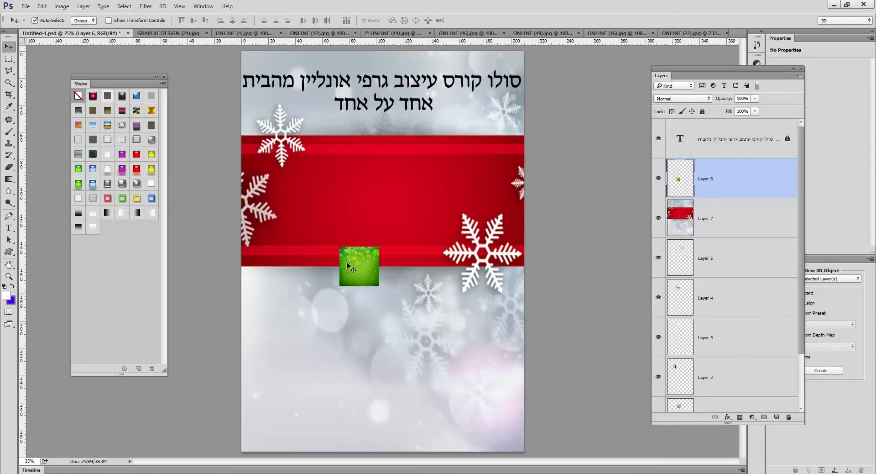
drag(348, 266, 328, 267)
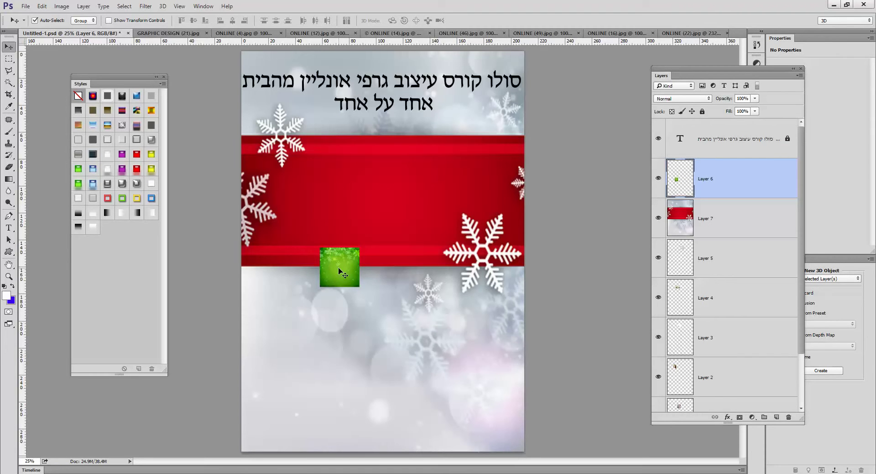
key(ctrl)
key(ctrl+t)
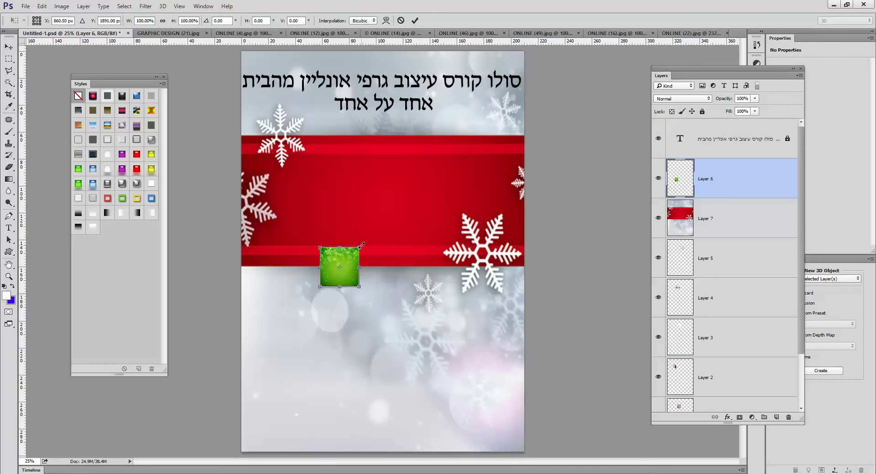
drag(376, 240, 528, 52)
drag(322, 287, 234, 452)
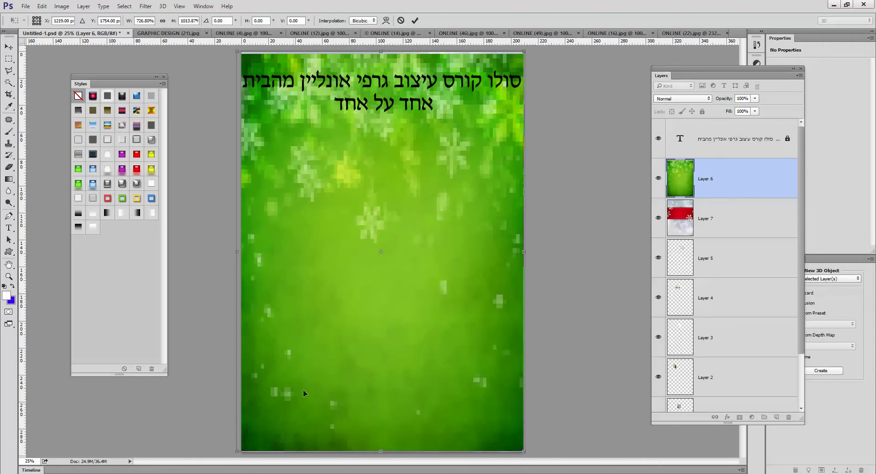
key(Return)
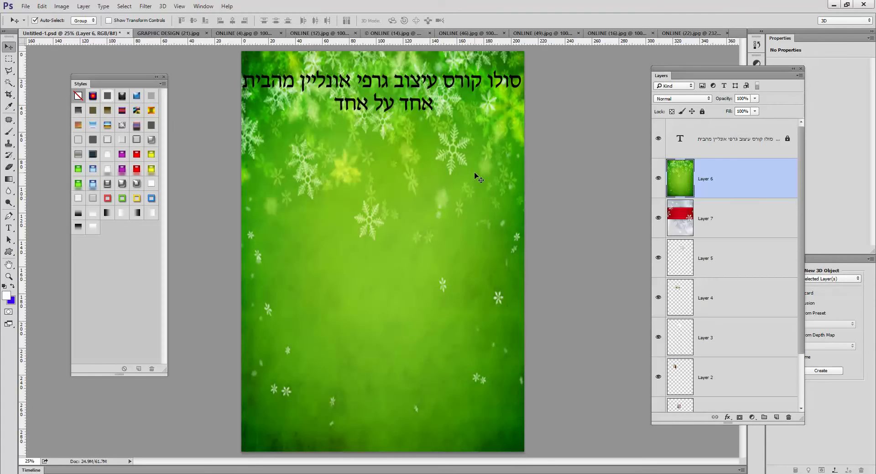
Lower the opacity of the green snowflake Layer 6 to 33% so it blends with the red background image
click(755, 98)
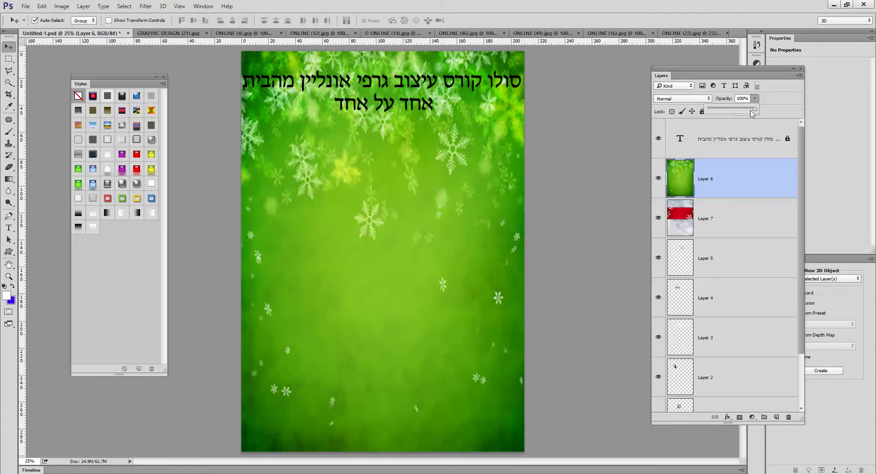
drag(755, 112, 726, 115)
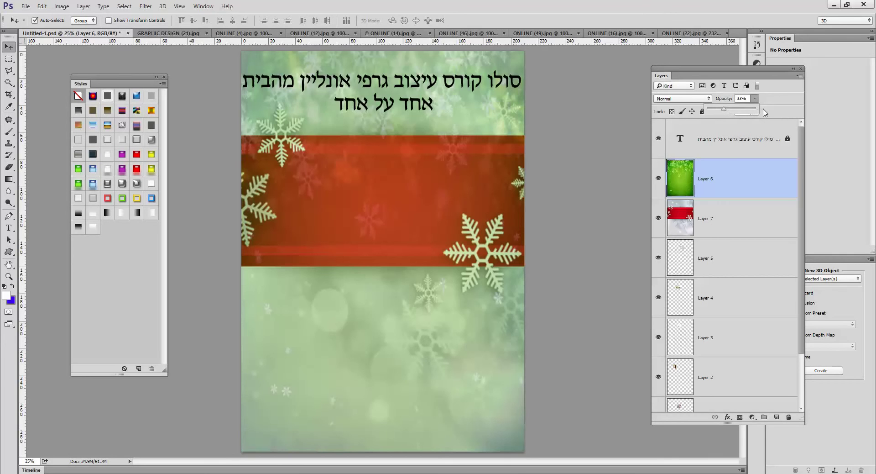
Set green Layer 6 to 75% opacity and try deleting everything below the heading area with a rectangular selection
click(758, 111)
drag(754, 112, 744, 113)
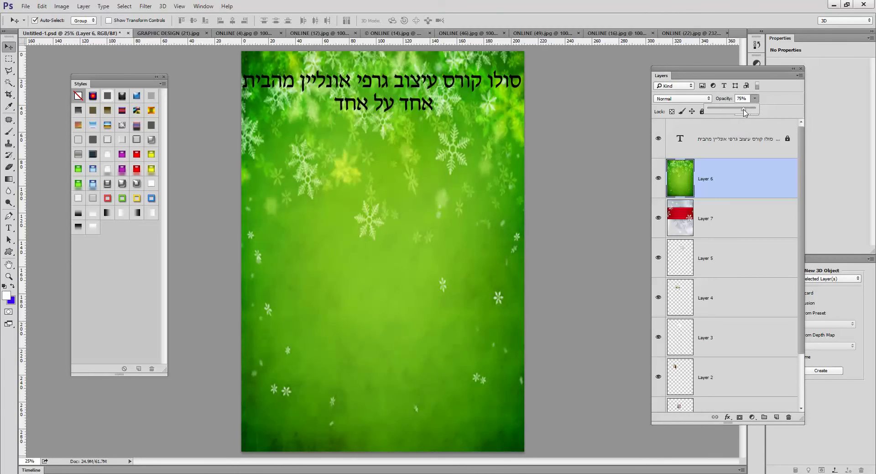
click(11, 59)
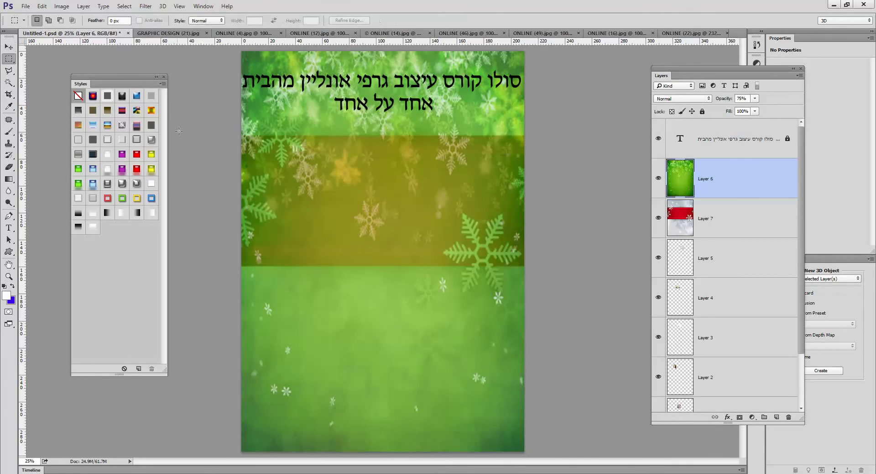
drag(237, 138, 525, 452)
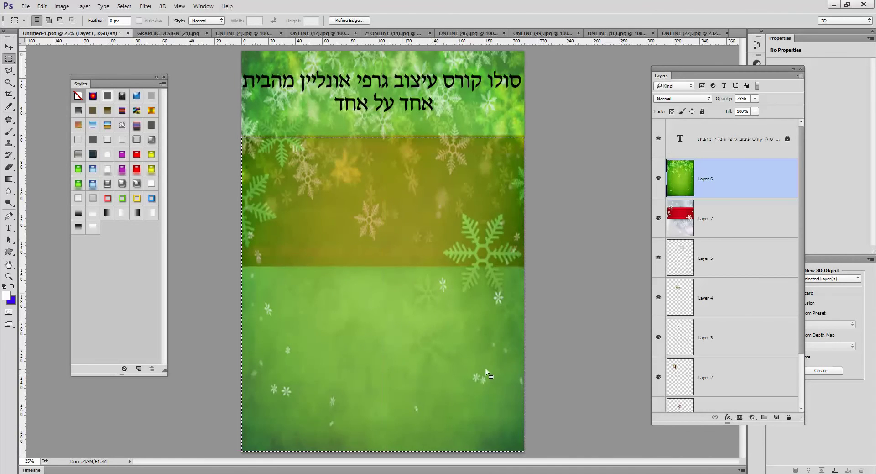
key(Delete)
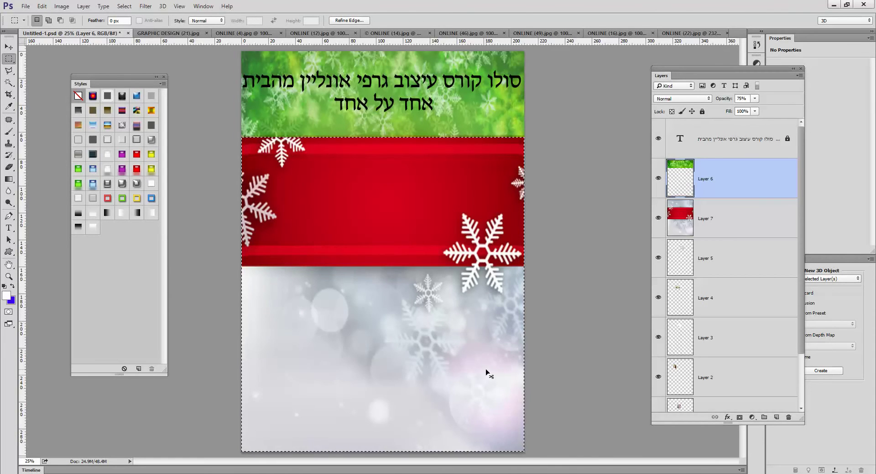
key(ctrl+d)
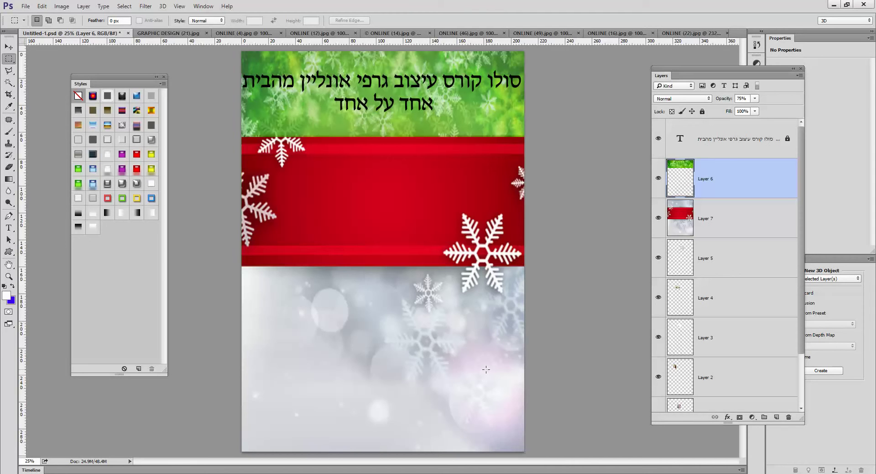
key(ctrl+z)
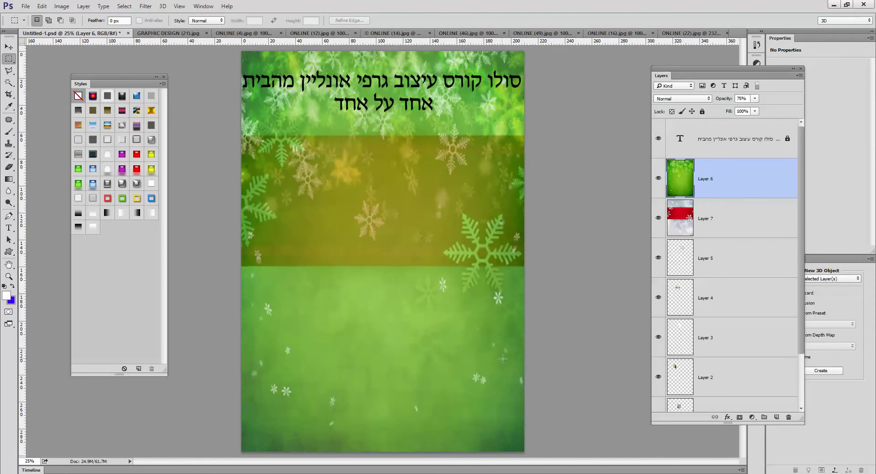
Set green Layer 6 to 100% opacity and lasso a freehand selection with a wavy upper edge over its lower two thirds
click(755, 99)
drag(752, 115, 783, 114)
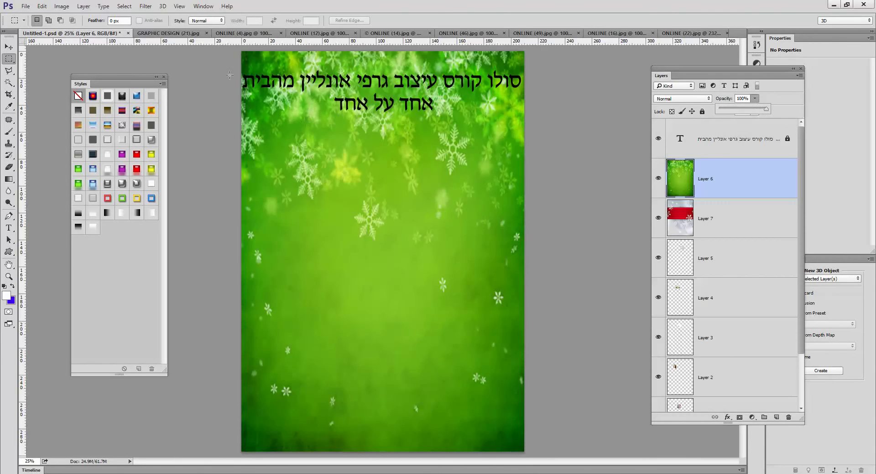
drag(8, 71, 49, 81)
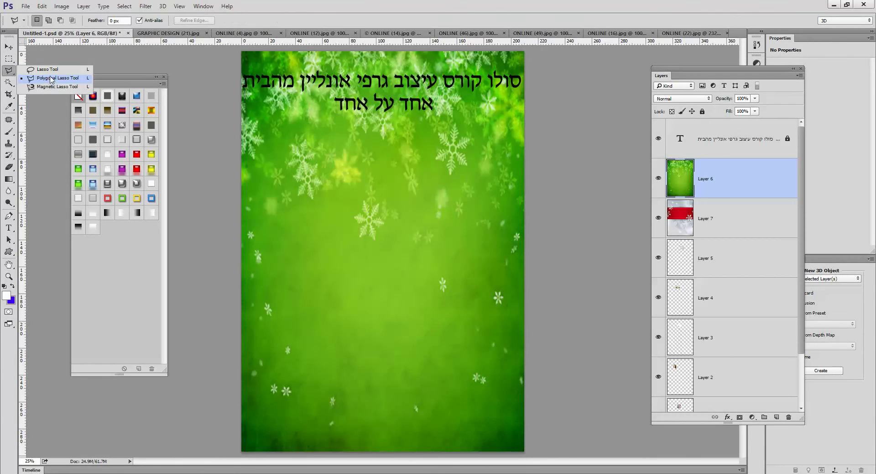
click(48, 70)
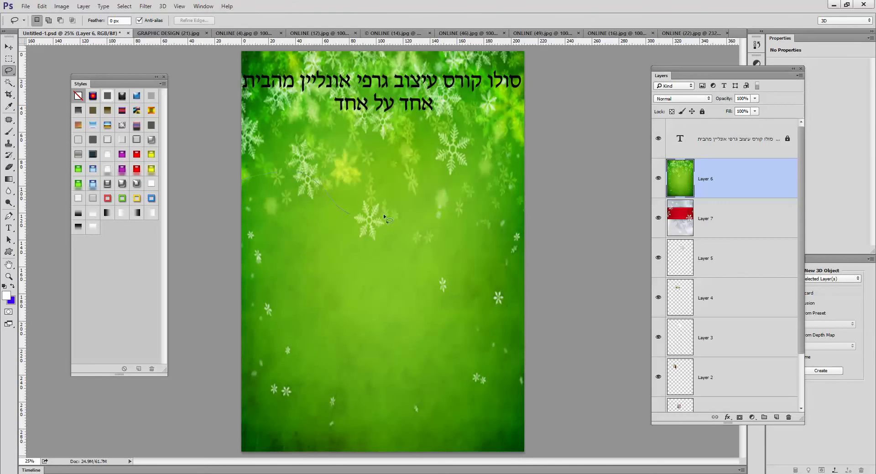
mouse_move(384, 217)
mouse_down()
mouse_move(454, 184)
mouse_move(539, 193)
mouse_up()
mouse_move(551, 454)
mouse_down()
mouse_move(173, 418)
mouse_move(182, 269)
mouse_move(291, 187)
mouse_up()
Feather the wavy selection by 150 pixels, delete the selected part of Layer 6 and clear the selection
right_click(374, 250)
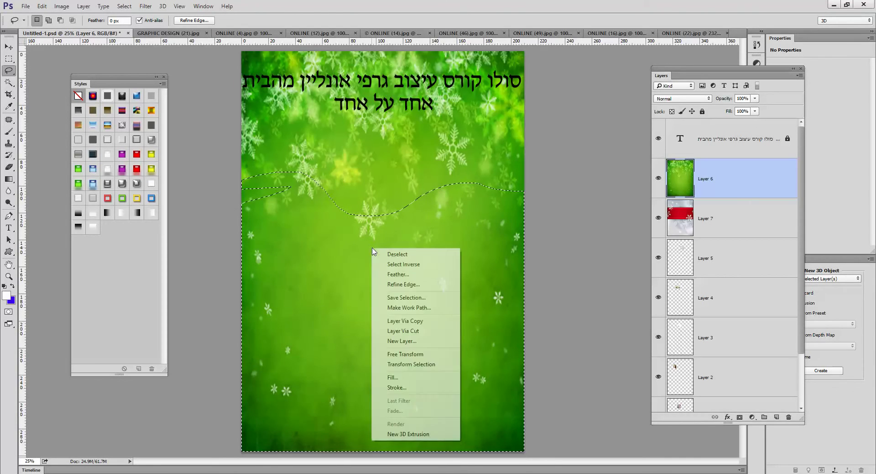
click(397, 274)
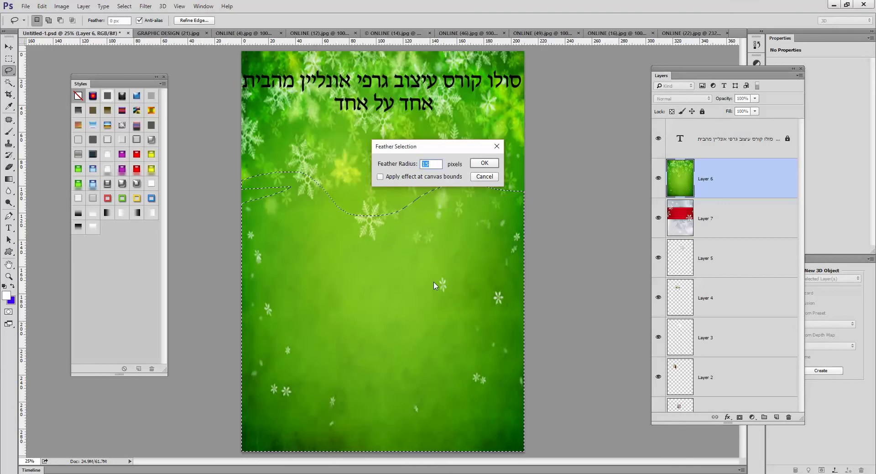
text(150)
key(Return)
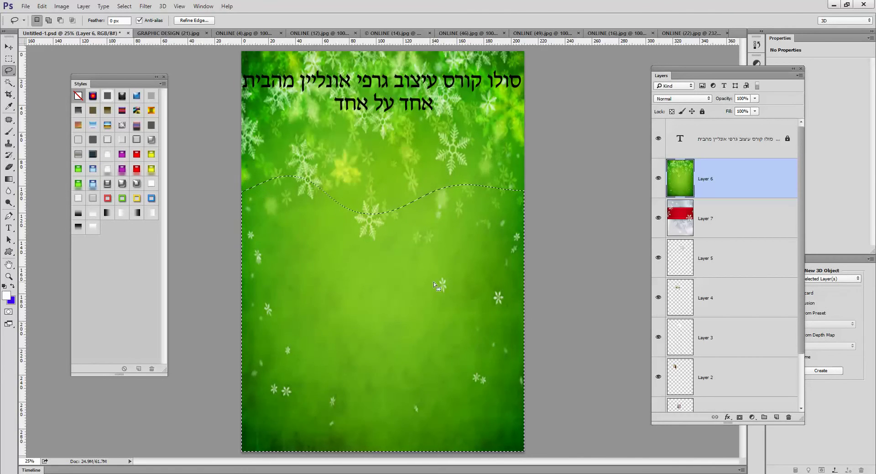
key(Delete)
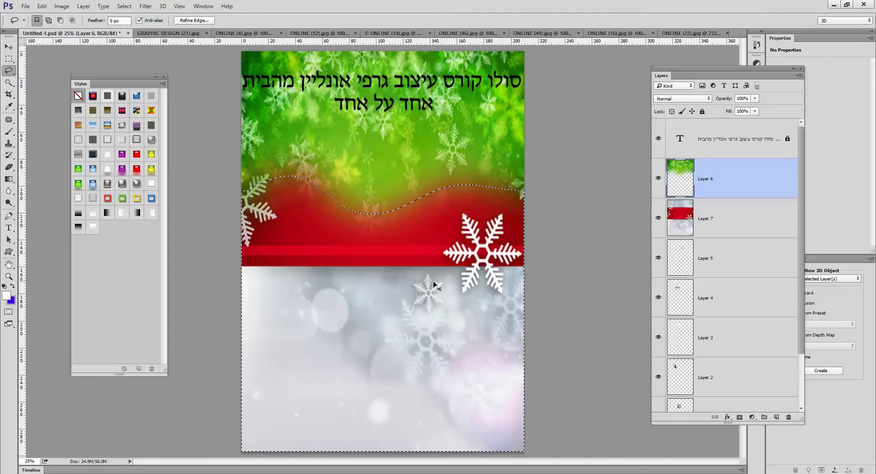
key(ctrl+d)
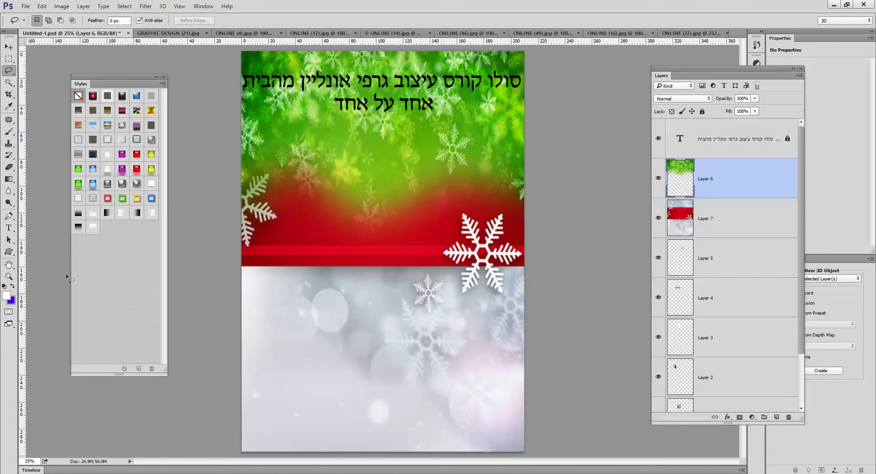
Draw a heart custom shape about 488 by 416 px just below the red band, near the page's left edge
click(8, 257)
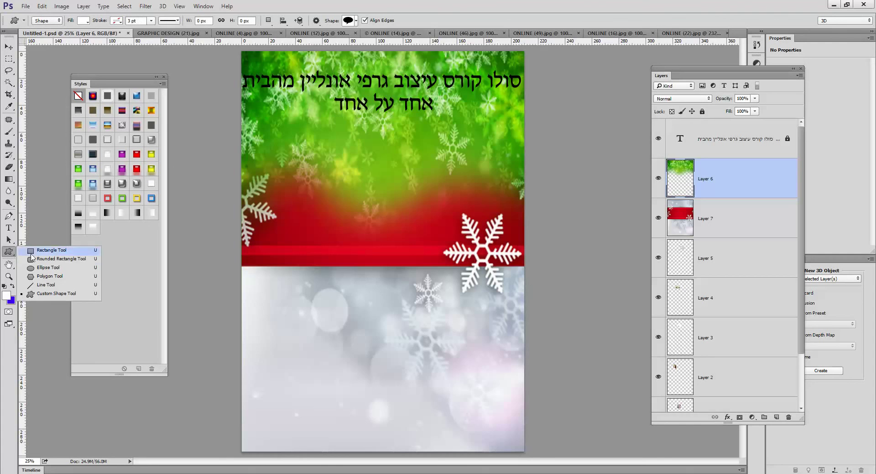
click(57, 295)
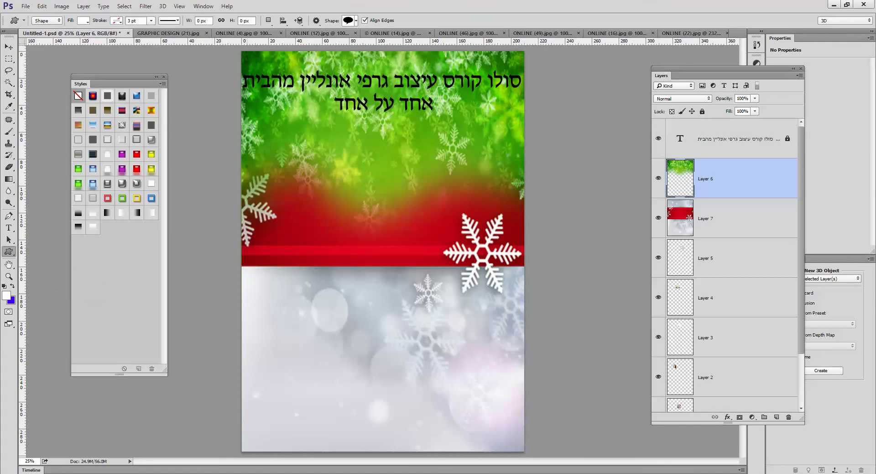
click(357, 20)
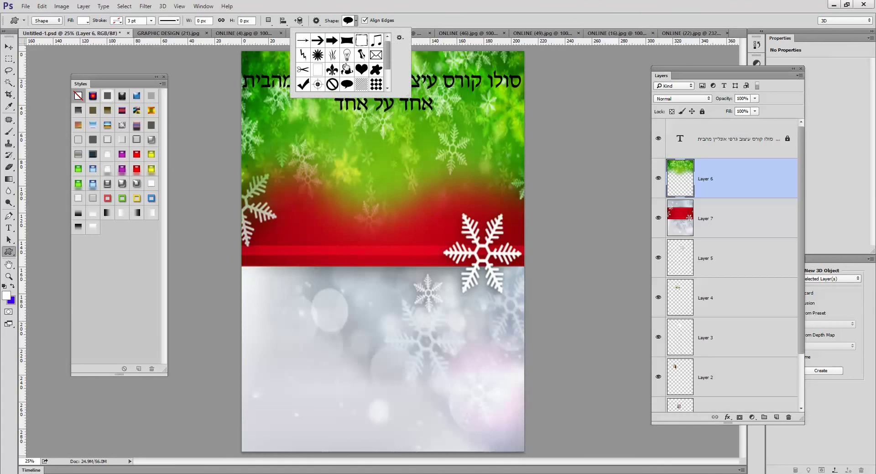
click(361, 69)
click(250, 345)
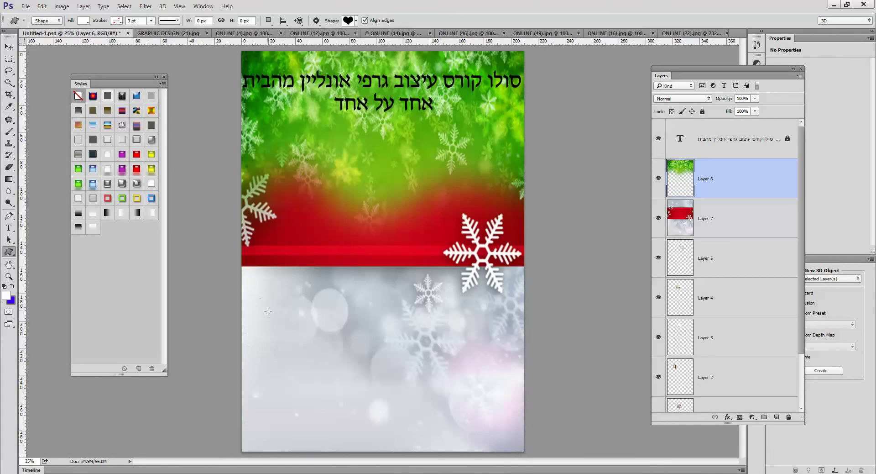
drag(260, 298, 315, 346)
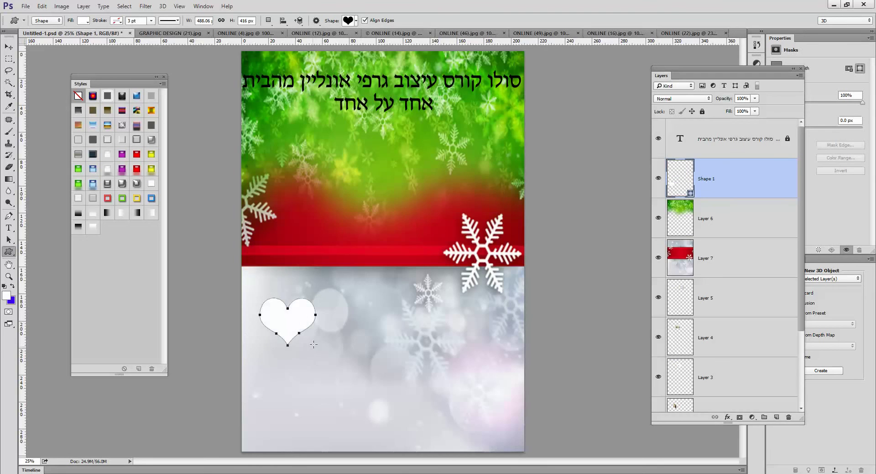
Change the heart shape's fill color to a saturated purple
double_click(679, 179)
click(677, 196)
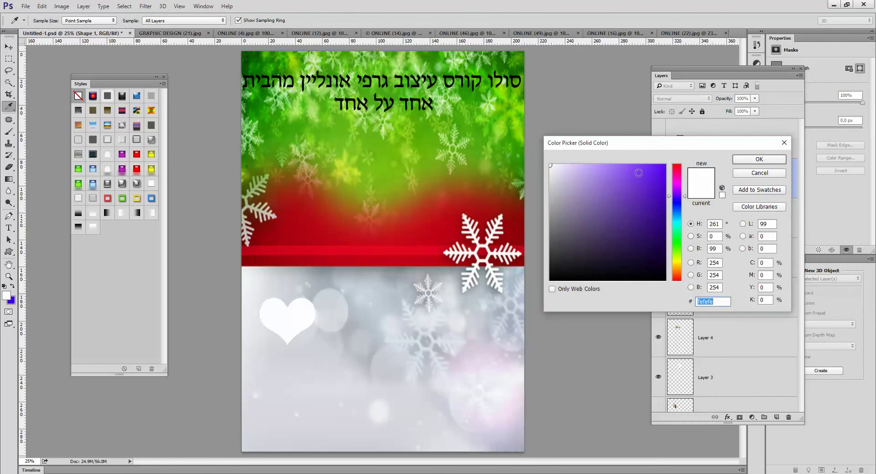
click(638, 173)
click(778, 160)
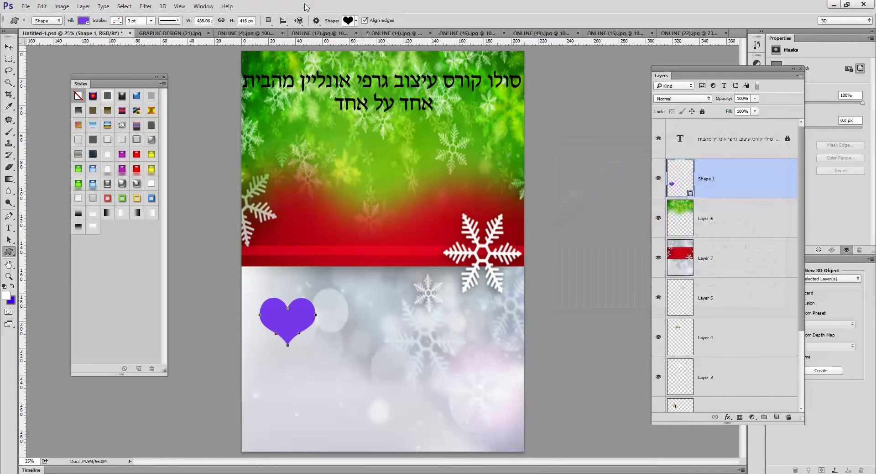
Draw a purple speech bubble shape about 536 by 516 px to the right of the heart
click(356, 21)
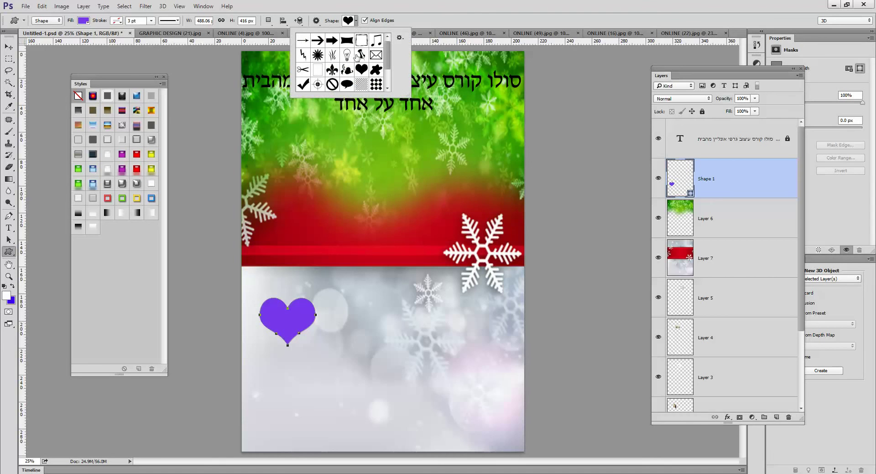
click(347, 84)
drag(346, 364, 406, 305)
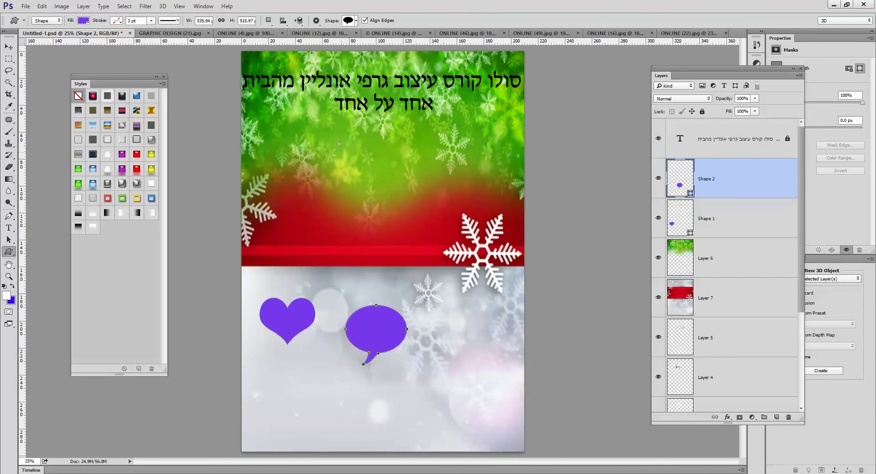
Draw a column of five purple check mark shapes down the right side of the grey area
click(357, 21)
click(302, 84)
drag(461, 333, 493, 310)
drag(464, 363, 483, 351)
drag(470, 400, 491, 378)
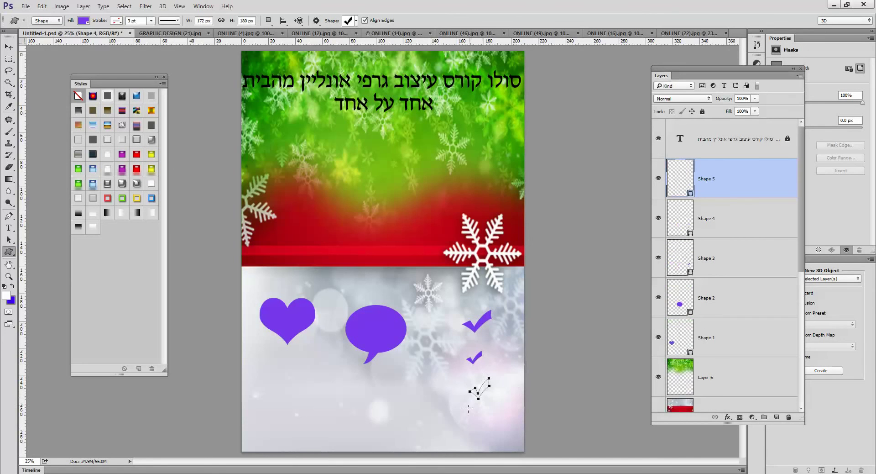
mouse_move(470, 429)
mouse_down()
mouse_move(486, 413)
mouse_move(484, 434)
mouse_move(496, 430)
mouse_up()
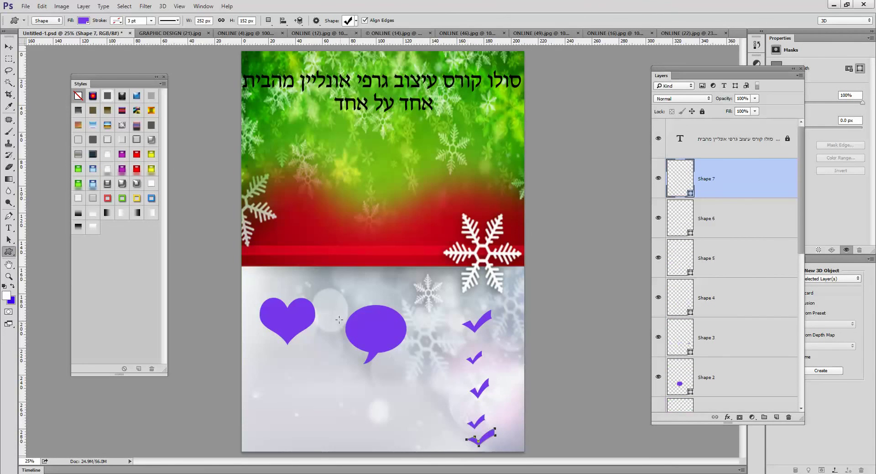
Add a new empty layer above the locked Hebrew heading and set the foreground color to pink
click(9, 46)
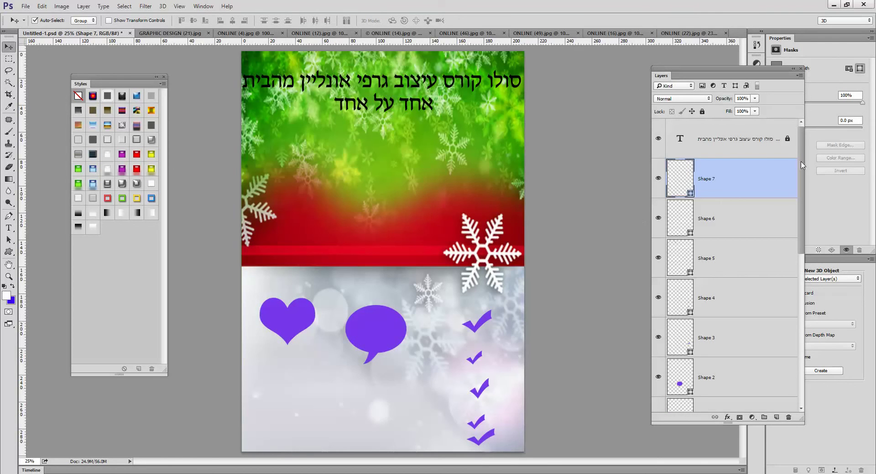
click(738, 145)
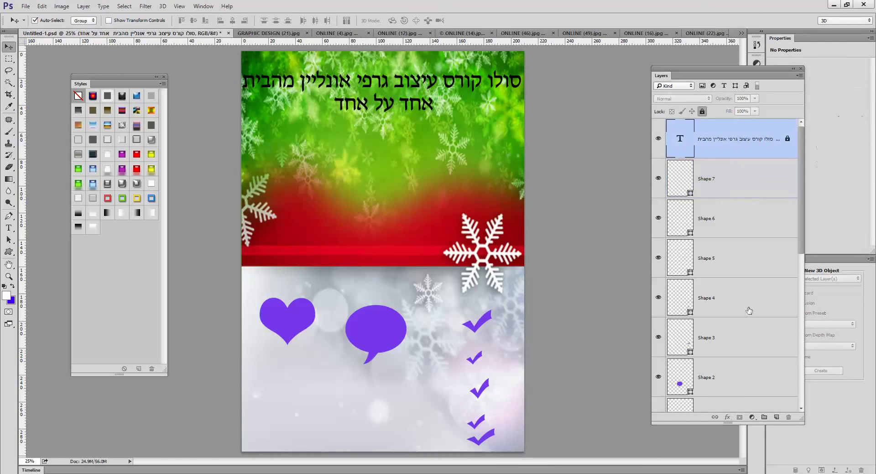
click(776, 416)
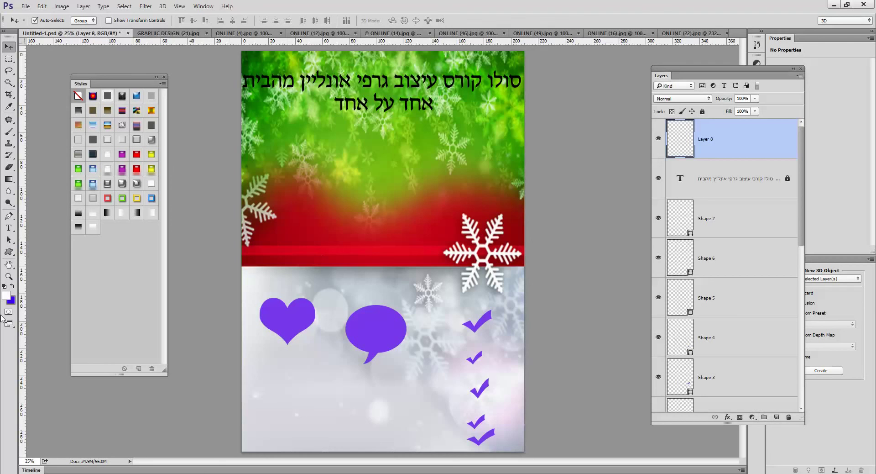
click(6, 296)
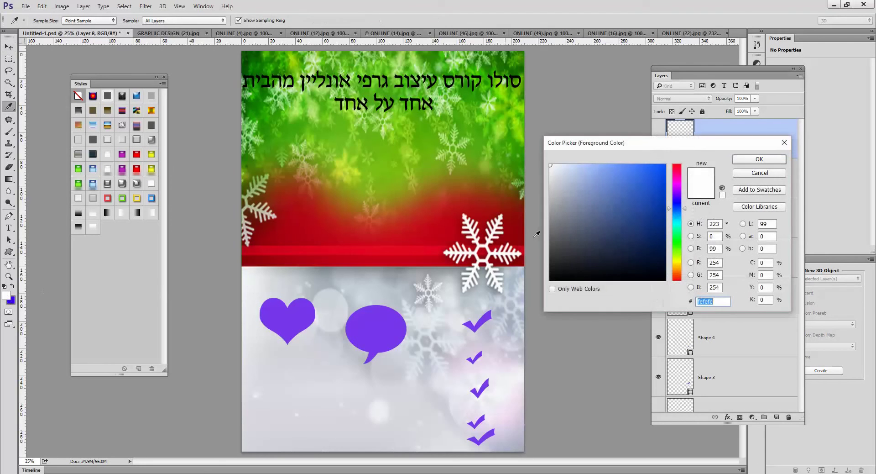
click(678, 173)
click(650, 171)
click(750, 160)
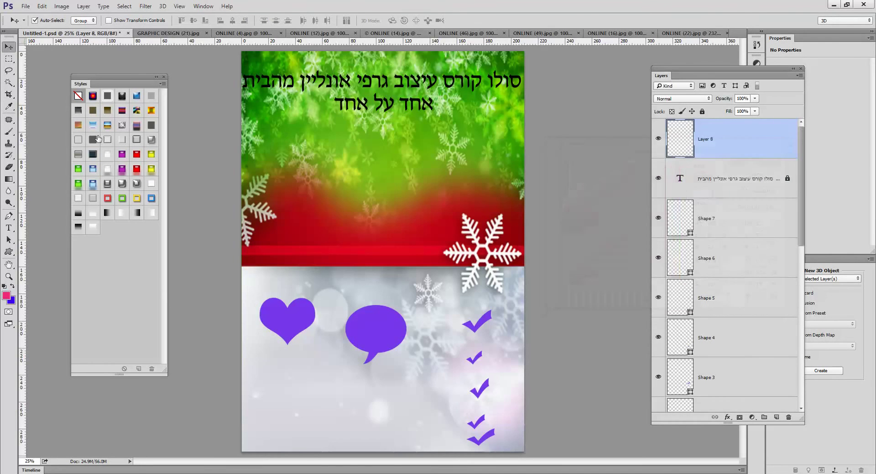
Fill Layer 8 with a diagonally drawn radial pink-to-blue gradient and set its blend mode to Overlay
click(9, 178)
drag(246, 89, 496, 385)
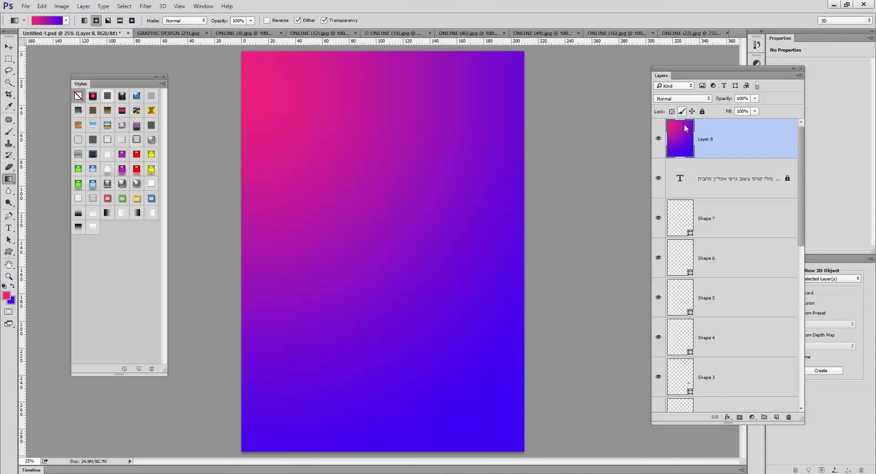
click(691, 99)
click(685, 189)
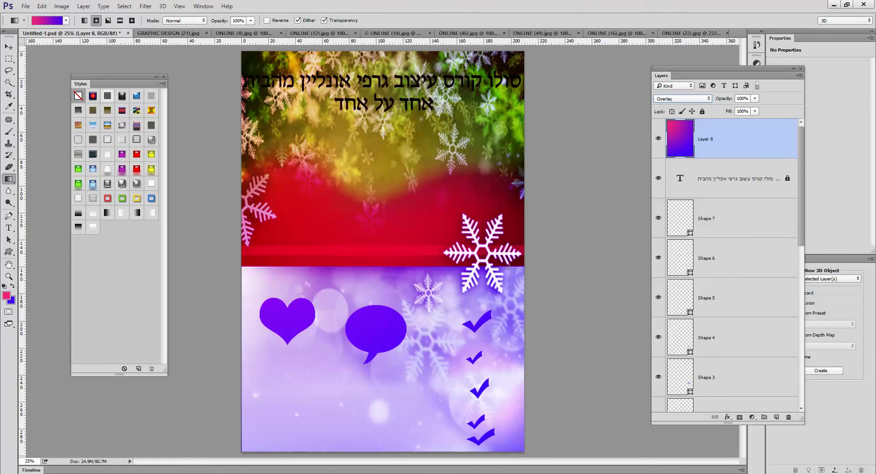
Hide the gradient Layer 8 and the five check mark layers, Shape 3 to Shape 7
click(659, 139)
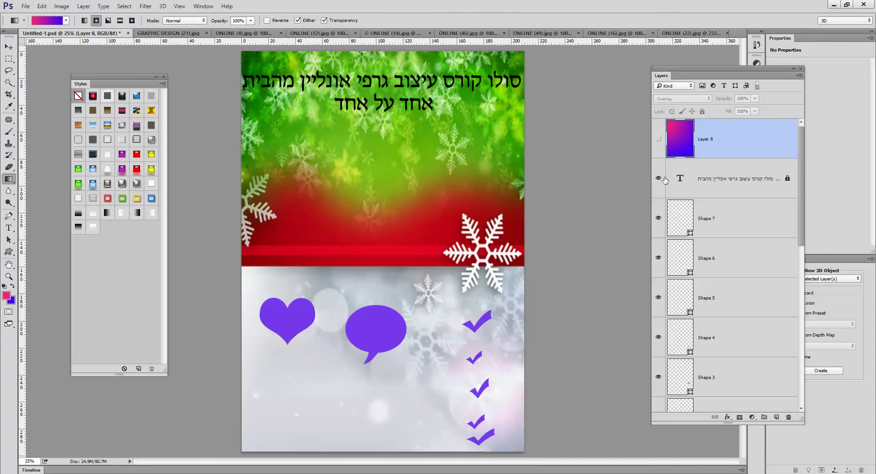
click(659, 218)
click(659, 258)
click(659, 297)
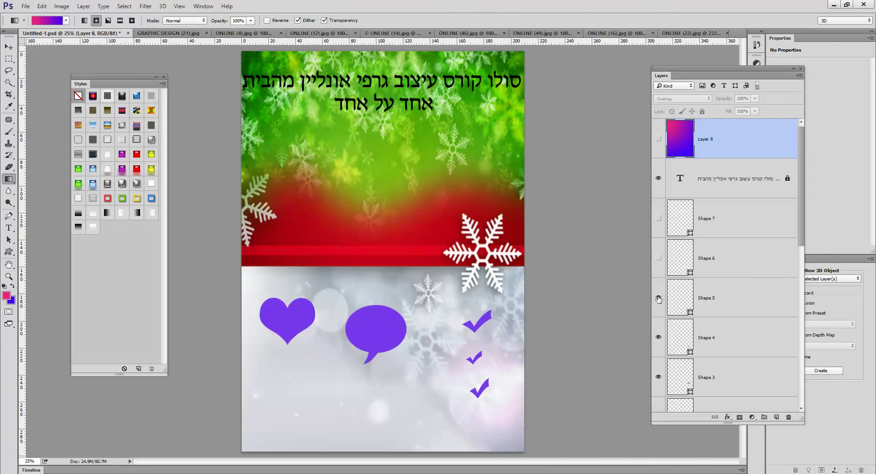
click(658, 337)
click(659, 377)
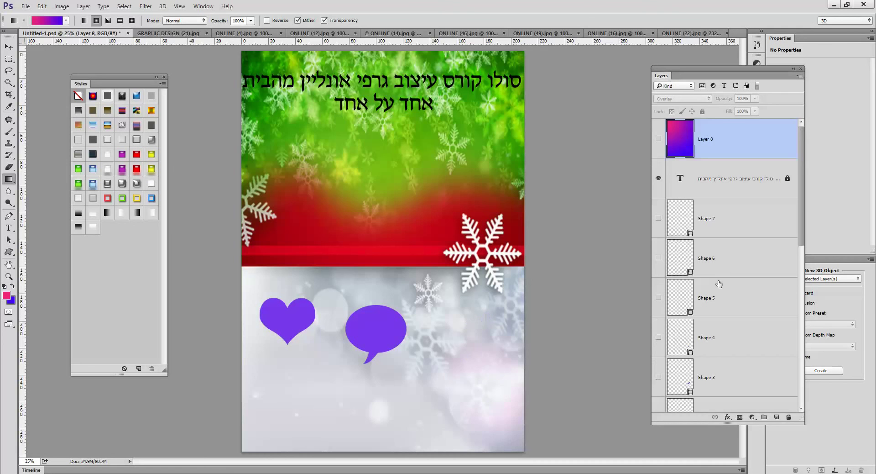
Hide the speech bubble and heart layers and the green and red backgrounds, Layer 6 and Layer 7
scroll(722, 283, down, 3)
scroll(722, 283, down, 2)
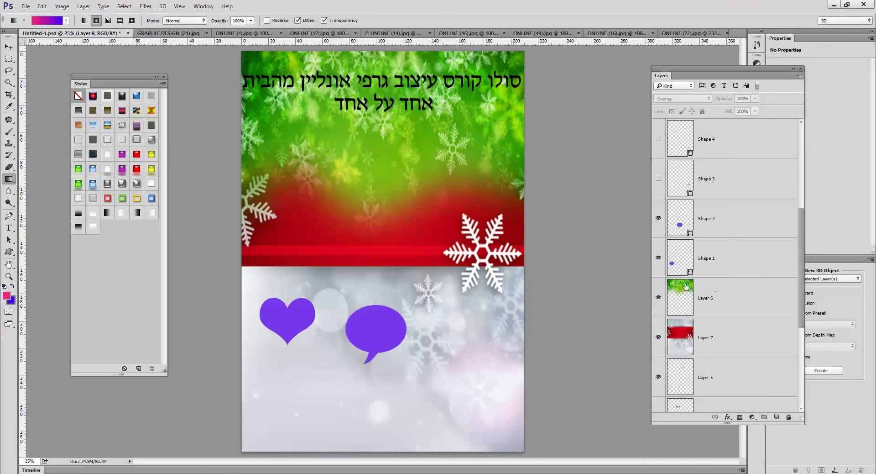
click(658, 218)
click(658, 258)
click(659, 297)
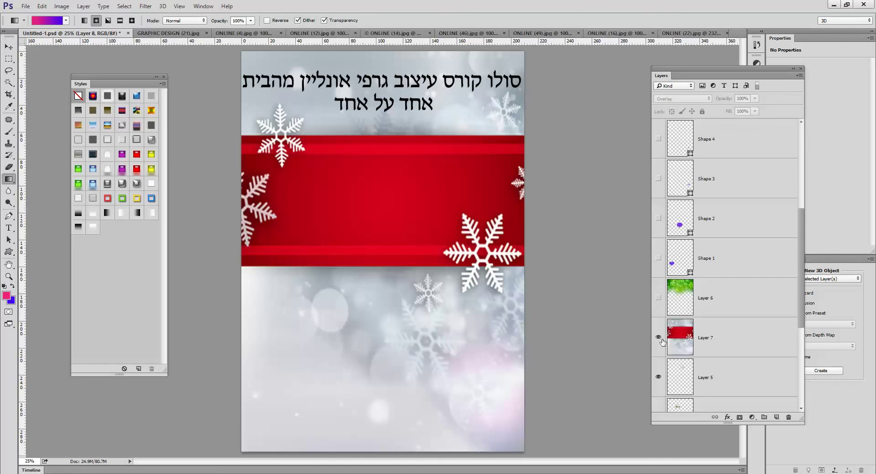
click(659, 339)
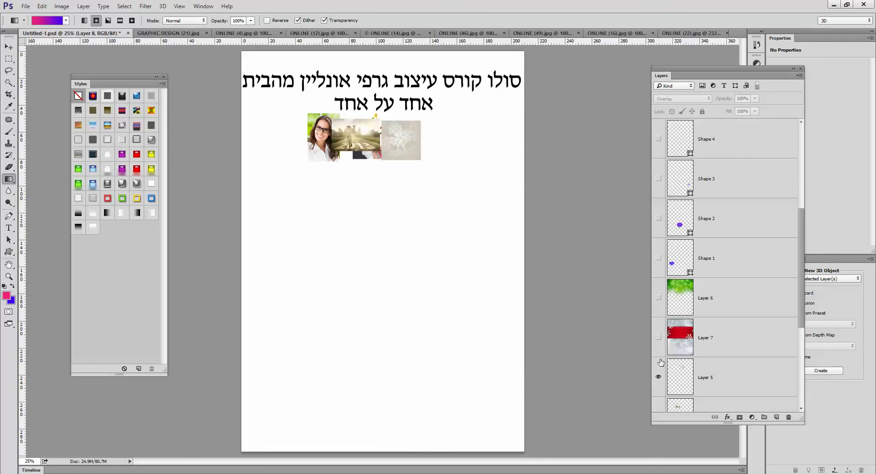